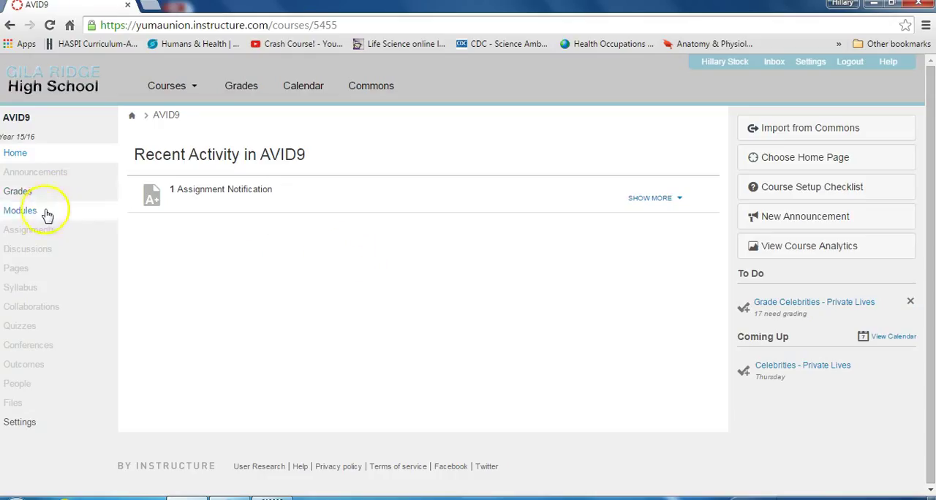
Add a new assignment named "Fake Assignment" to the Turn It In module of the AVID9 course
left_click(20, 211)
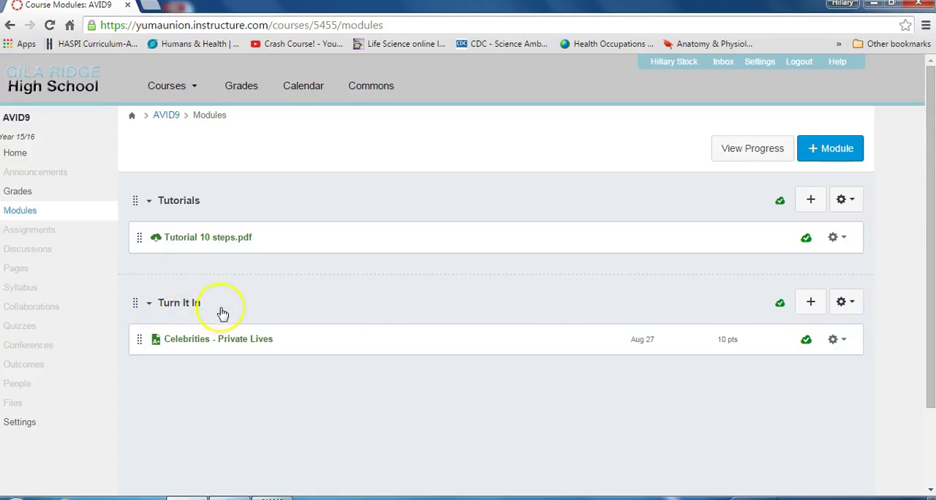
left_click(810, 306)
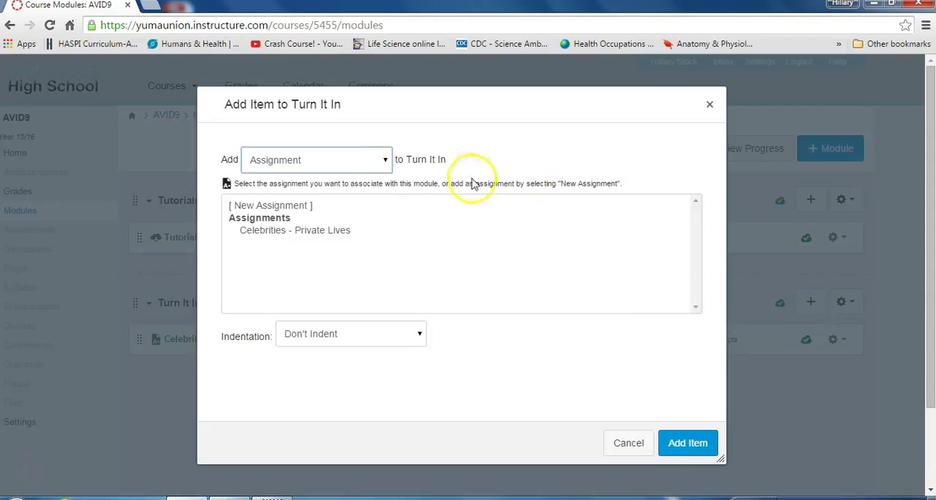
left_click(302, 208)
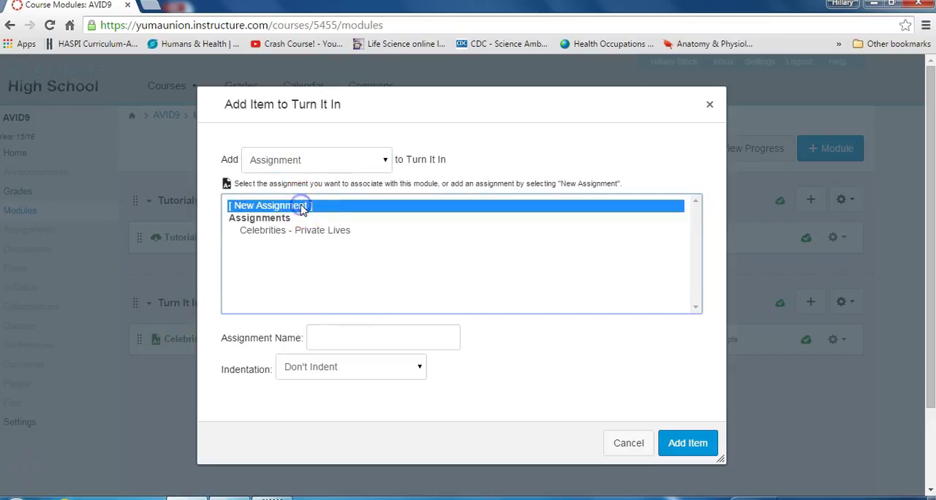
left_click(346, 334)
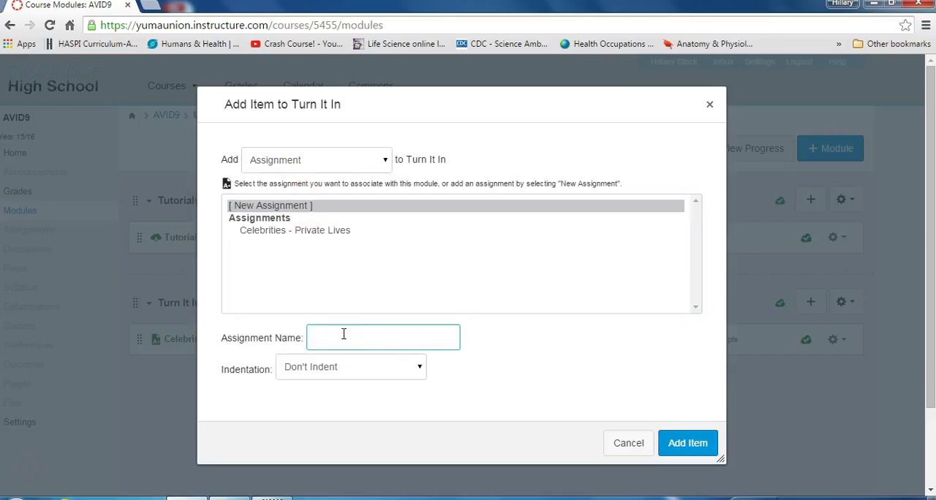
type("Fake Assignment")
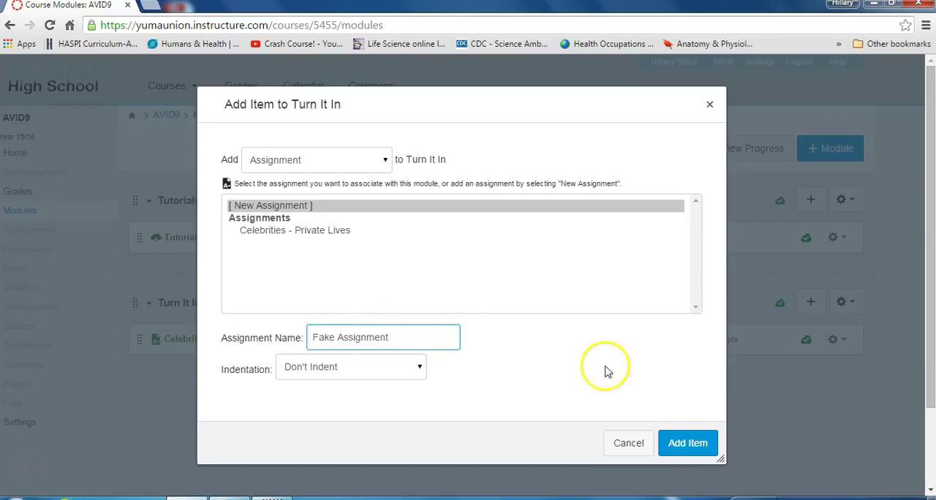
left_click(698, 443)
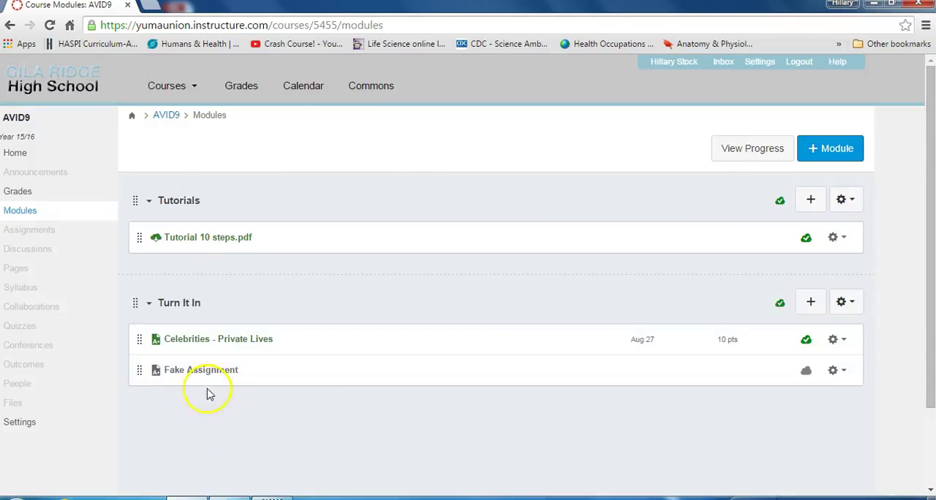
Open Fake Assignment for editing and enter "Directions..." as its description
left_click(188, 371)
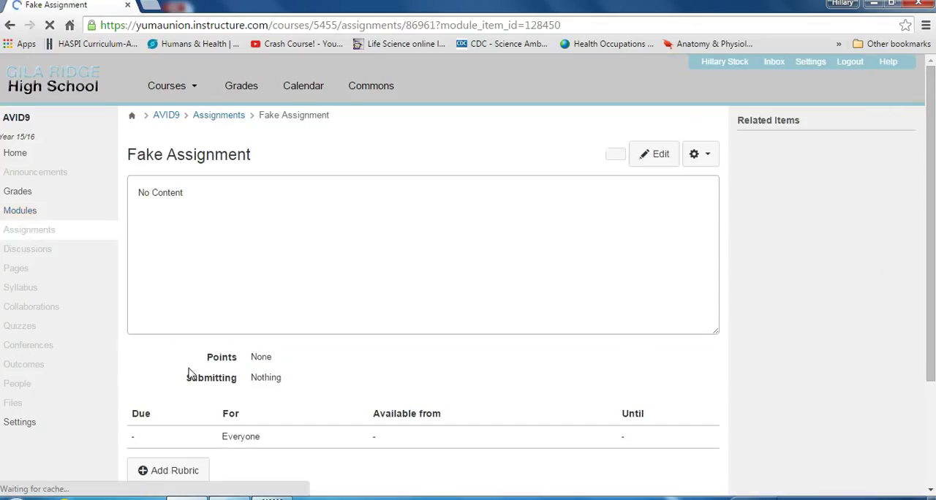
left_click(658, 160)
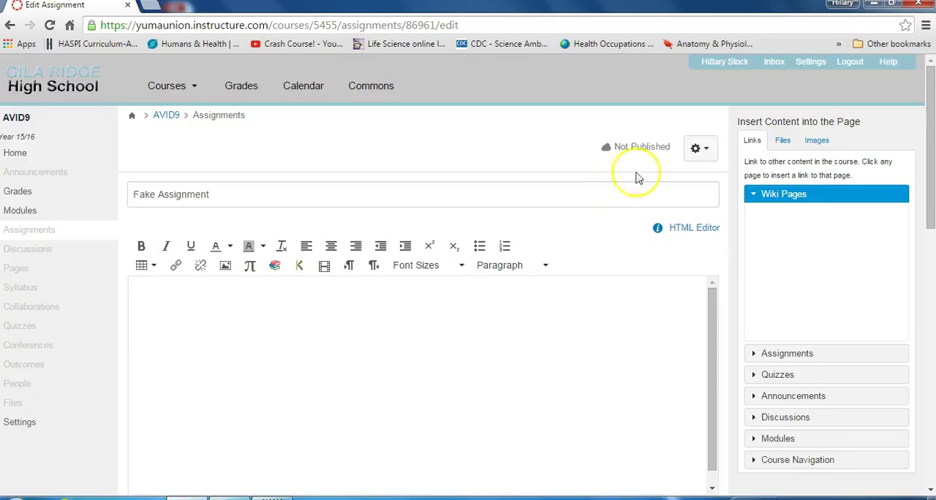
left_click(416, 300)
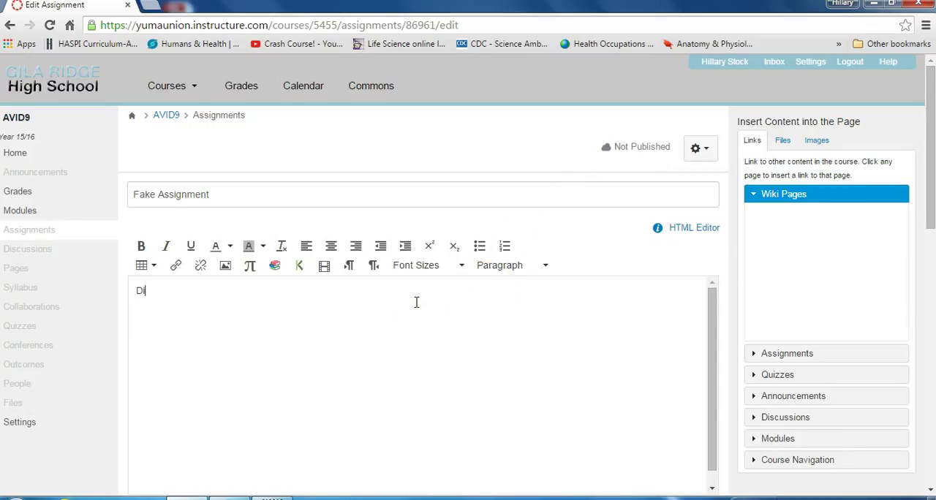
type("Directions...")
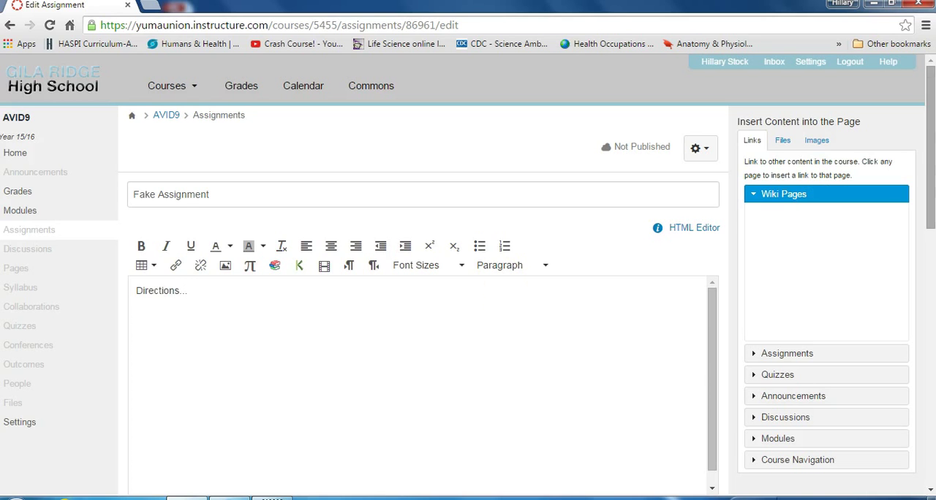
Set the assignment's points to 50
left_click_drag(927, 150, 926, 209)
scroll(433, 219, "down", 3)
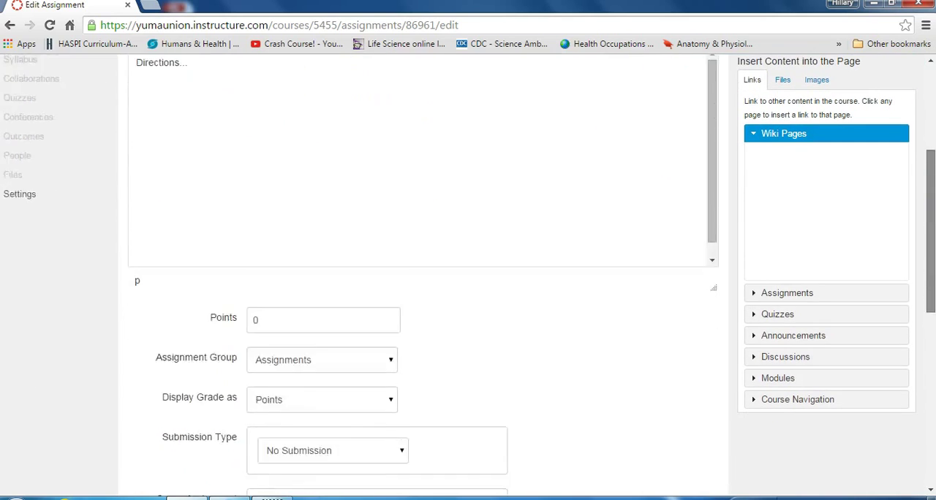
left_click(300, 198)
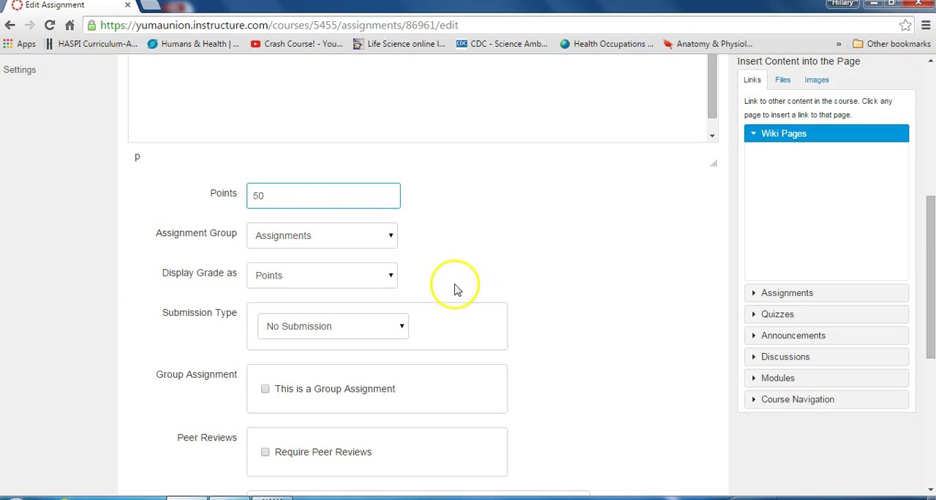
Set the submission type to External Tool and choose Turnitin as the tool
left_click(403, 328)
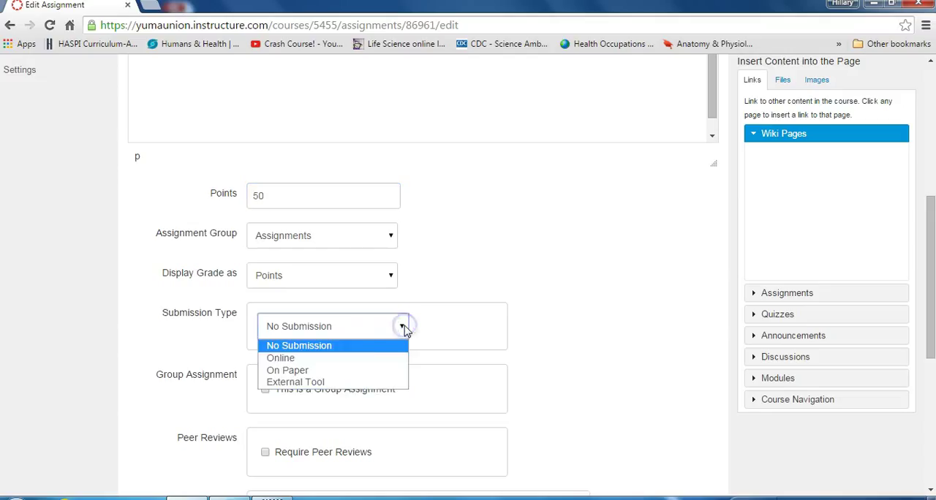
left_click(313, 383)
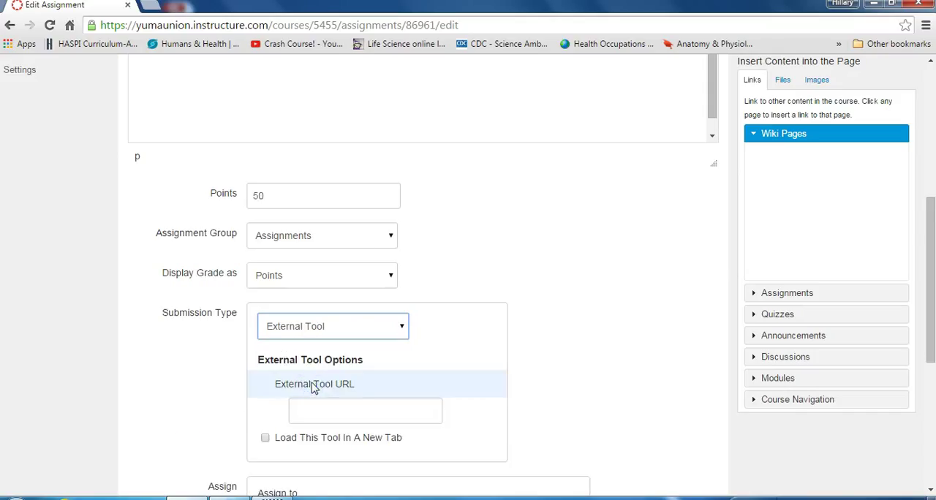
left_click(334, 411)
left_click(348, 413)
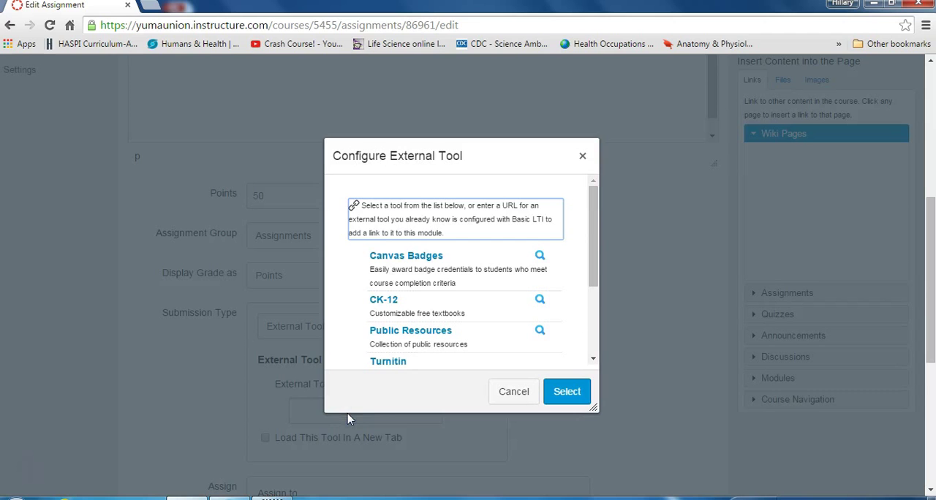
left_click_drag(591, 265, 598, 329)
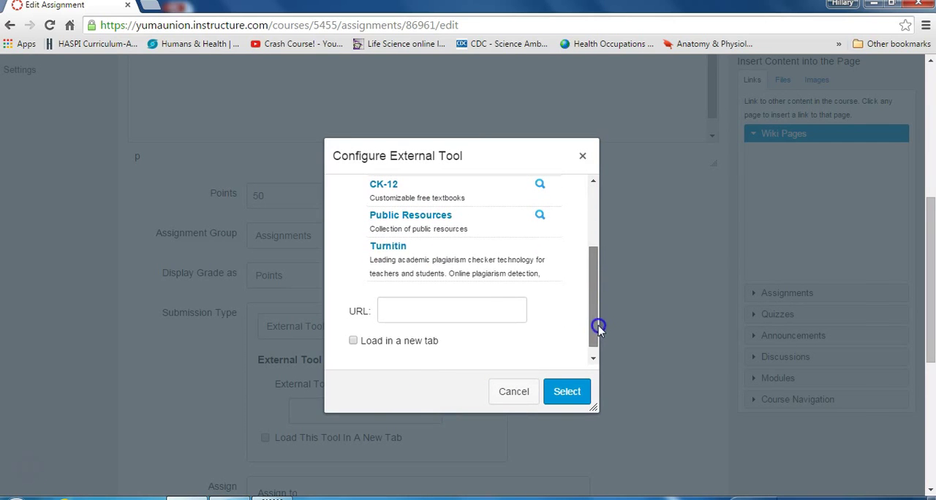
left_click(389, 249)
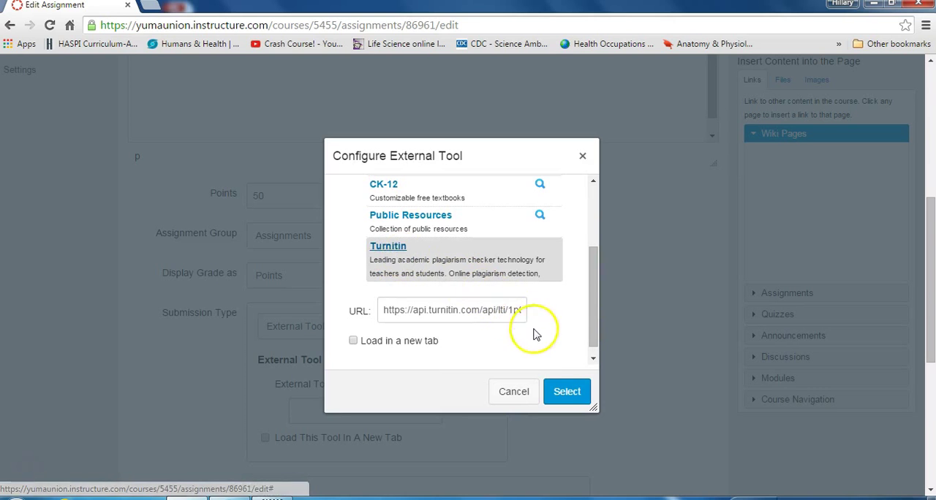
left_click(567, 394)
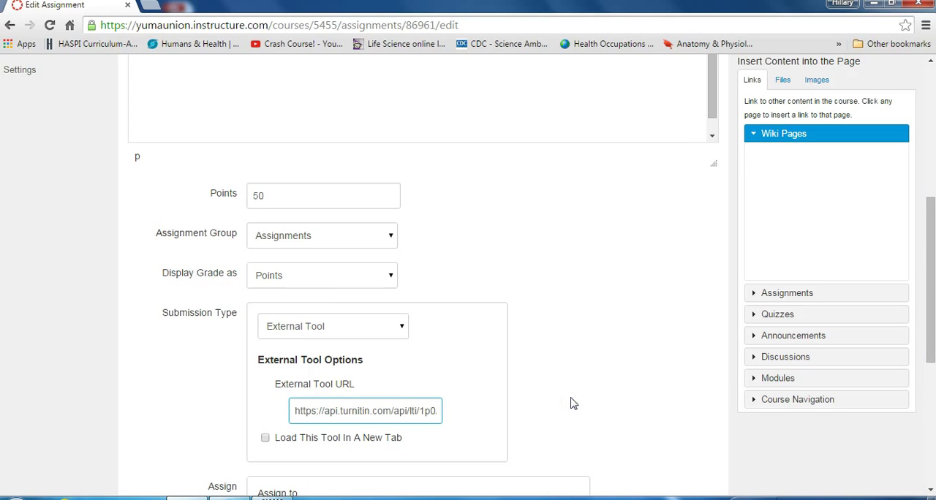
Set the due date to Aug 28 at 11:59pm for everyone, and save and publish the assignment
left_click_drag(929, 212, 929, 317)
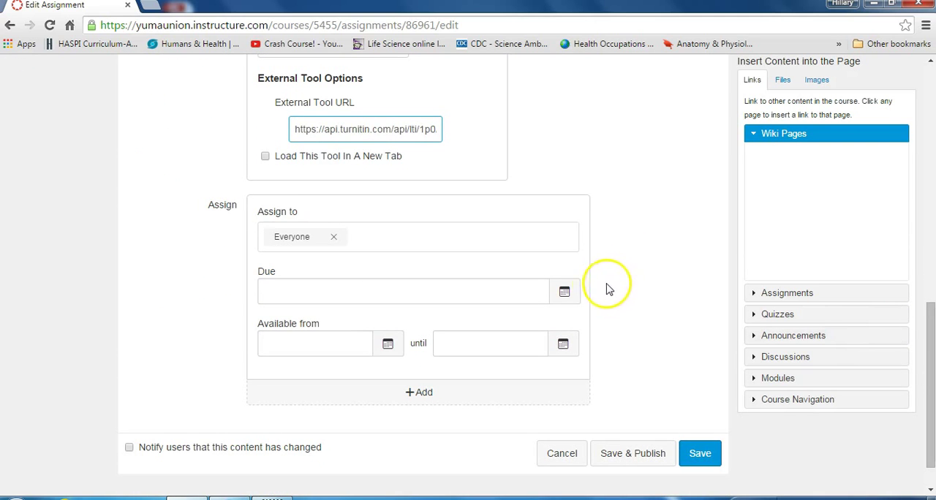
left_click(564, 294)
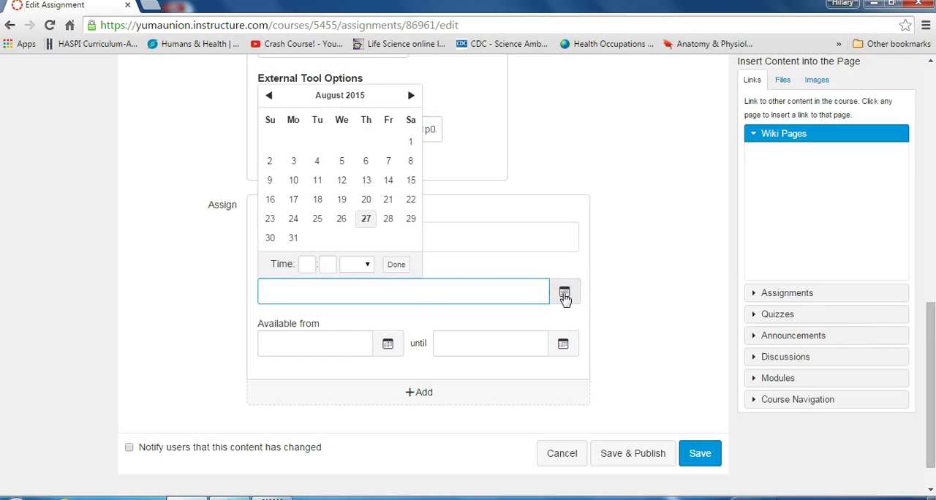
left_click(388, 219)
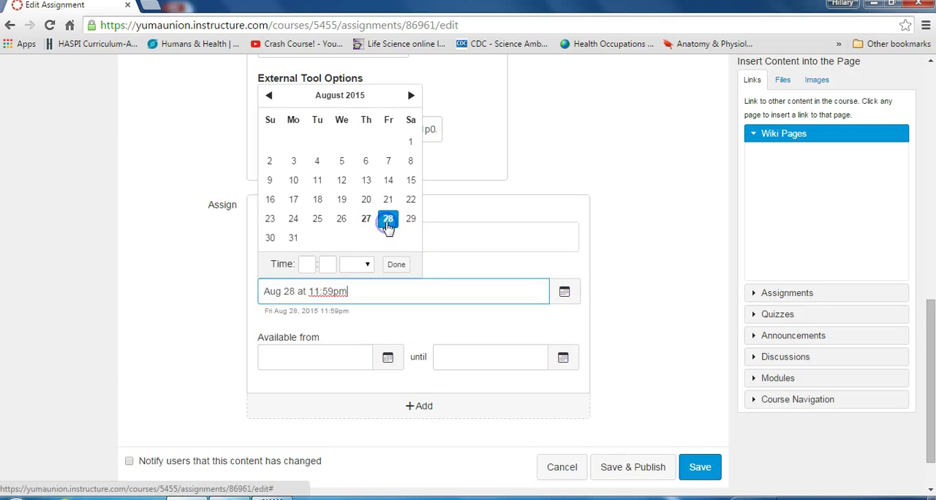
left_click(599, 334)
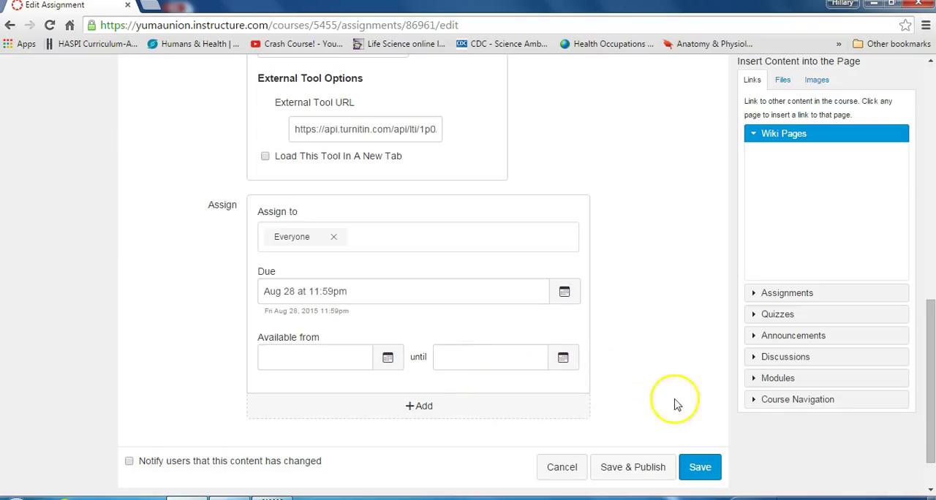
left_click(660, 472)
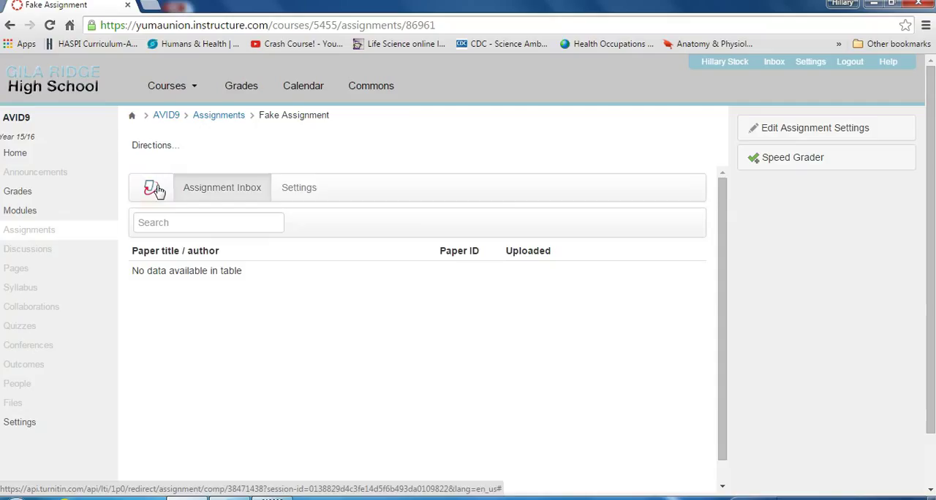
Open the Turnitin settings of Fake Assignment and expand the optional settings
left_click(305, 192)
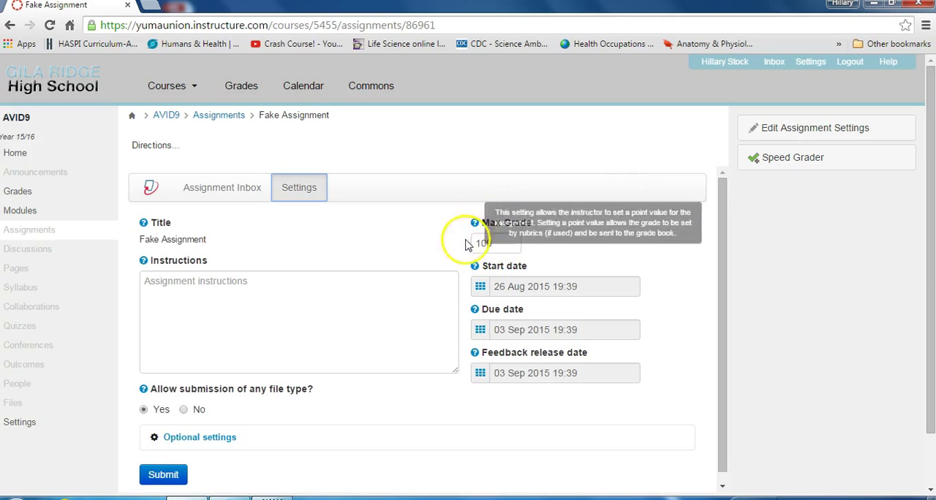
left_click_drag(718, 222, 723, 261)
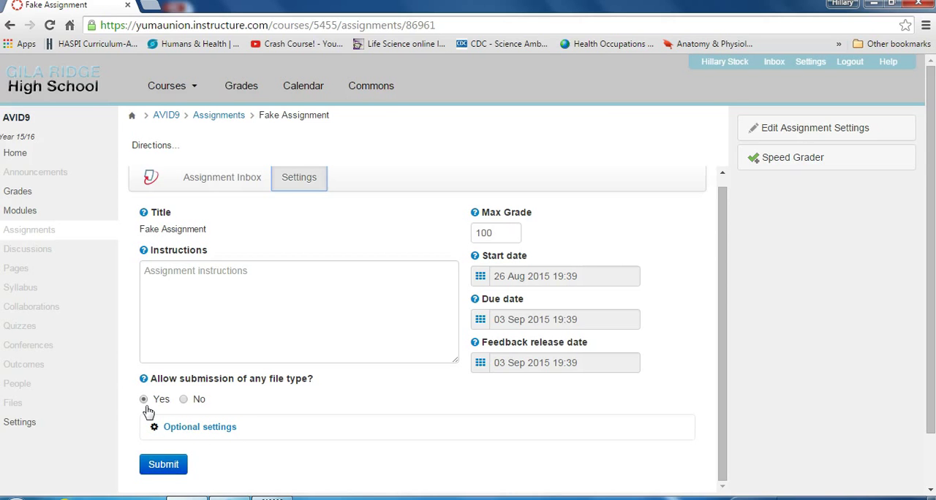
left_click(218, 430)
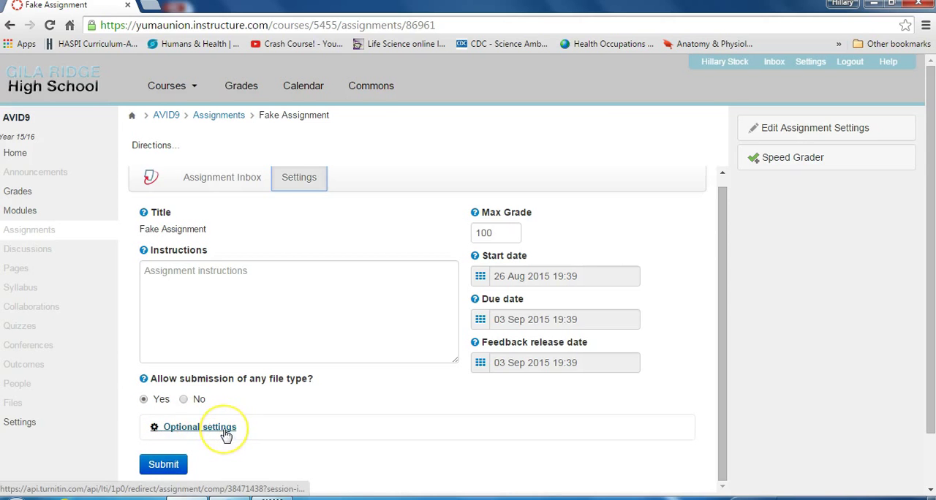
left_click(225, 432)
left_click(226, 435)
left_click_drag(721, 234, 736, 276)
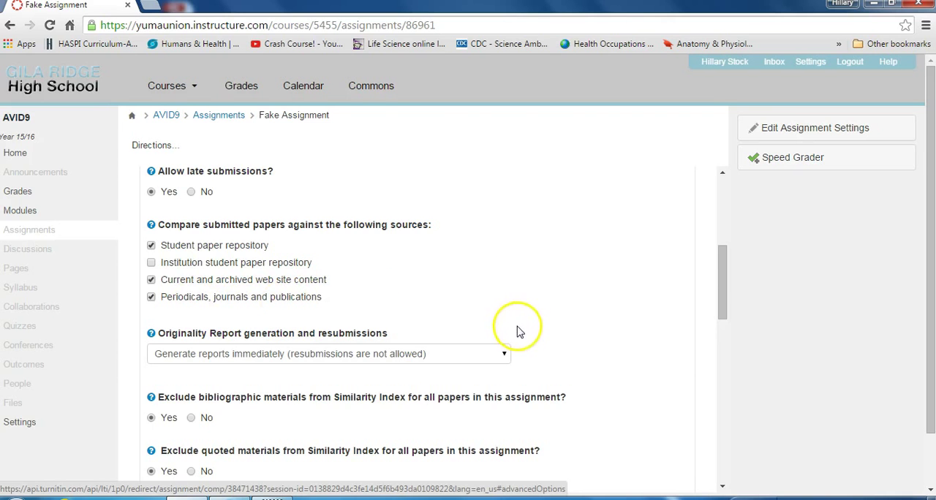
Set Originality Report generation to "Generate reports immediately (resubmissions are allowed until due date)"
left_click_drag(729, 309, 728, 342)
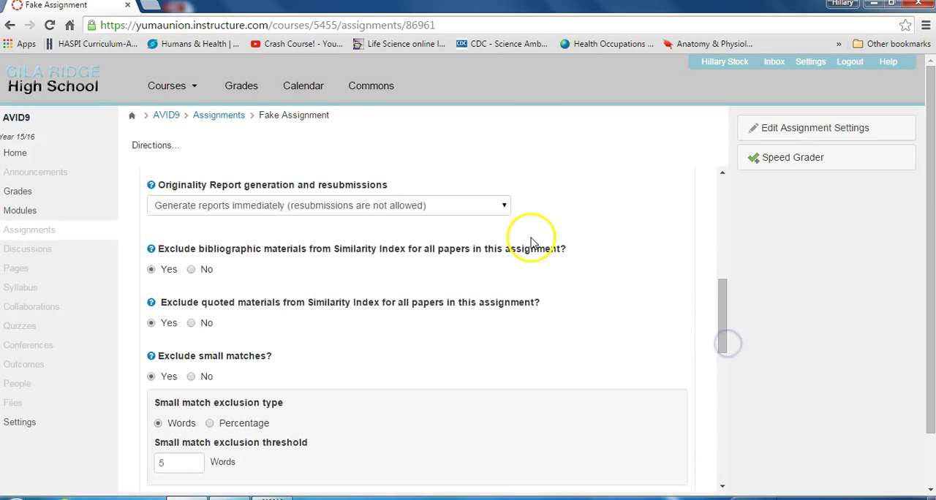
left_click(505, 207)
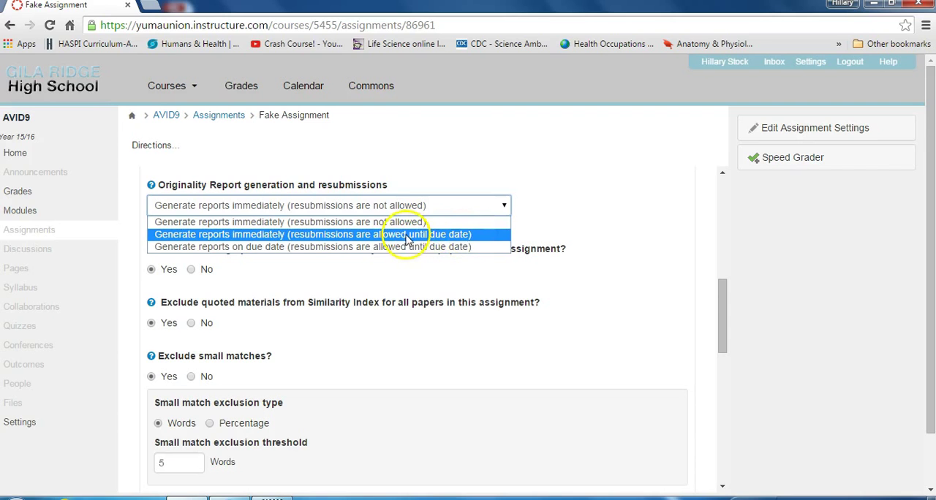
left_click(489, 235)
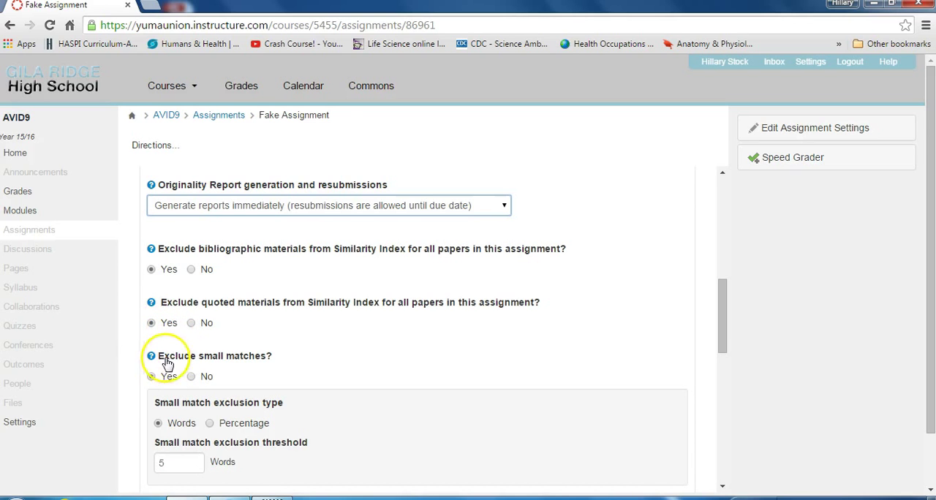
Set the small match exclusion threshold to 7 words
left_click_drag(721, 307, 722, 337)
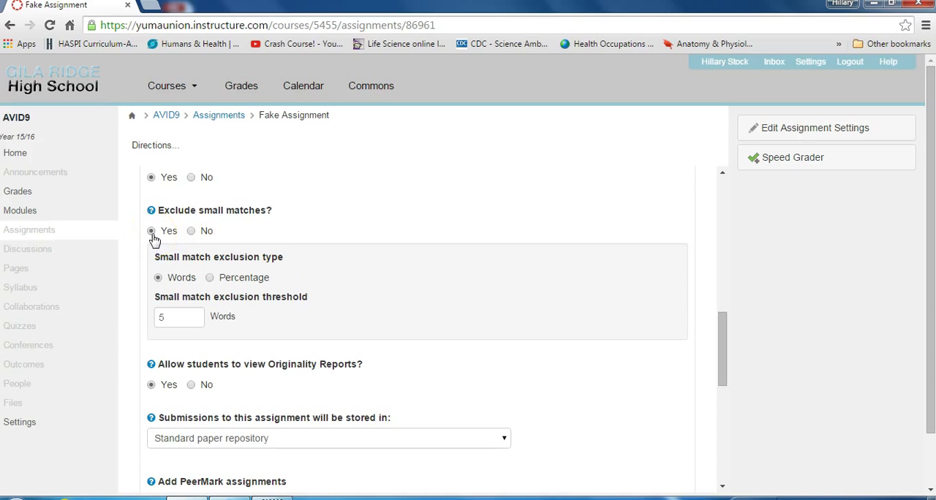
left_click(175, 319)
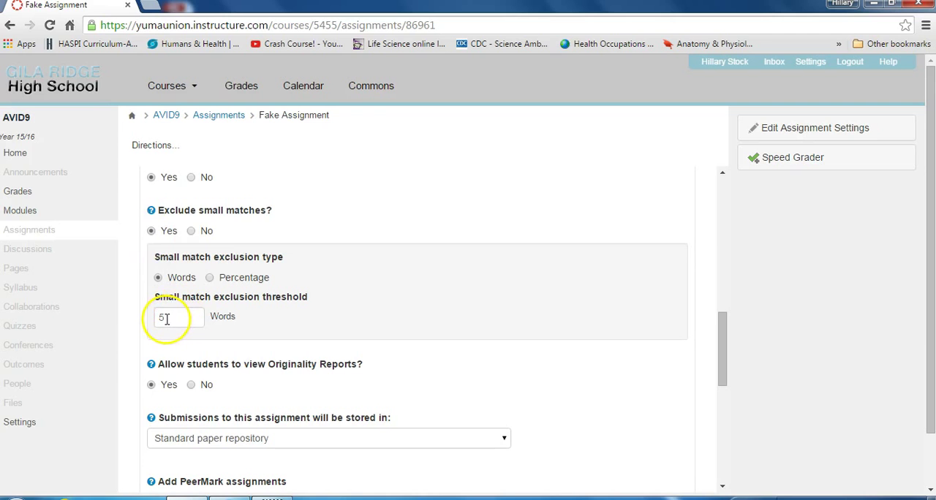
left_click(186, 316)
left_click_drag(186, 316, 146, 316)
left_click(280, 318)
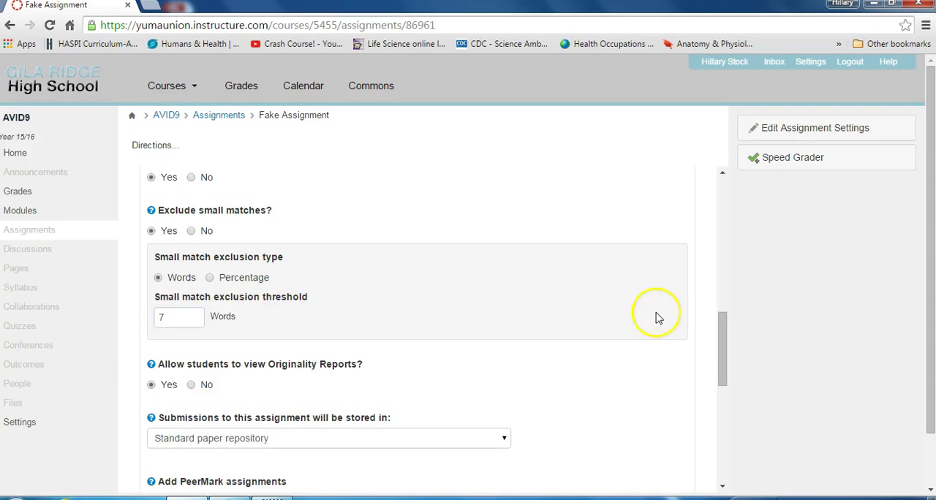
Allow students to view Originality Reports and keep submissions stored in the Standard paper repository
left_click_drag(722, 323, 723, 368)
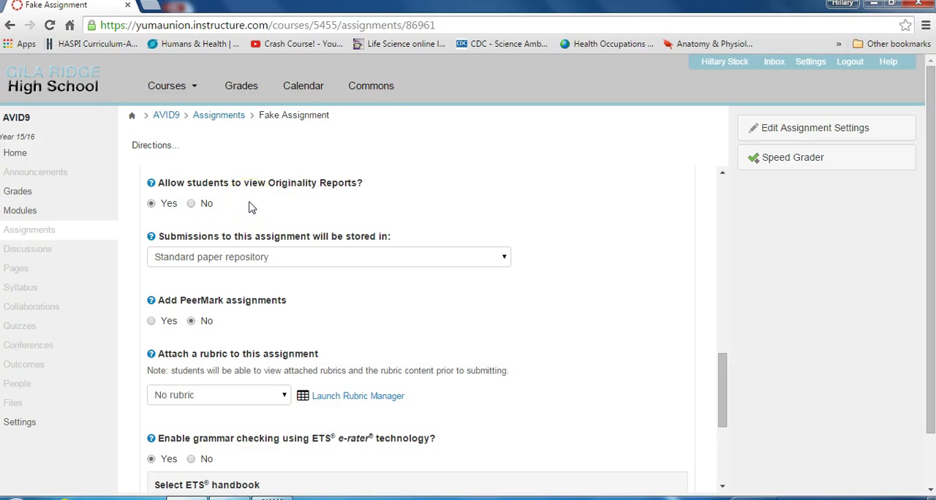
left_click(150, 204)
left_click(150, 211)
left_click(506, 258)
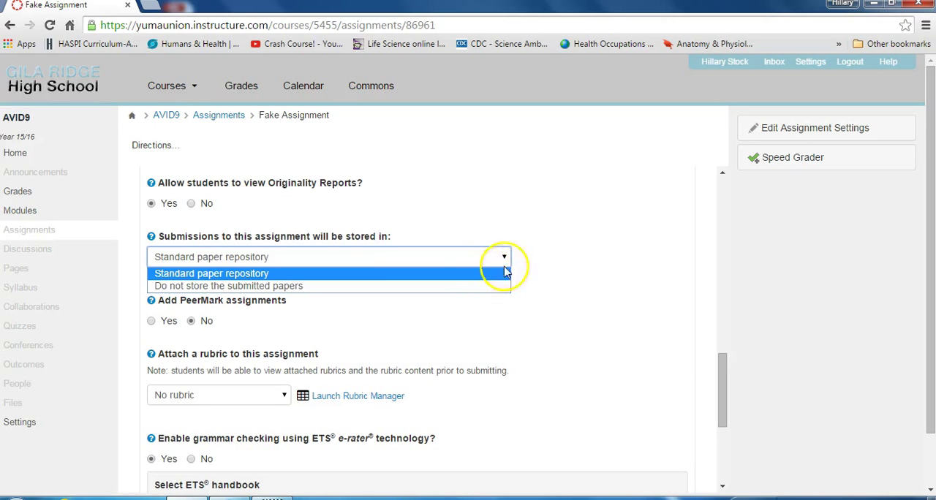
left_click(651, 235)
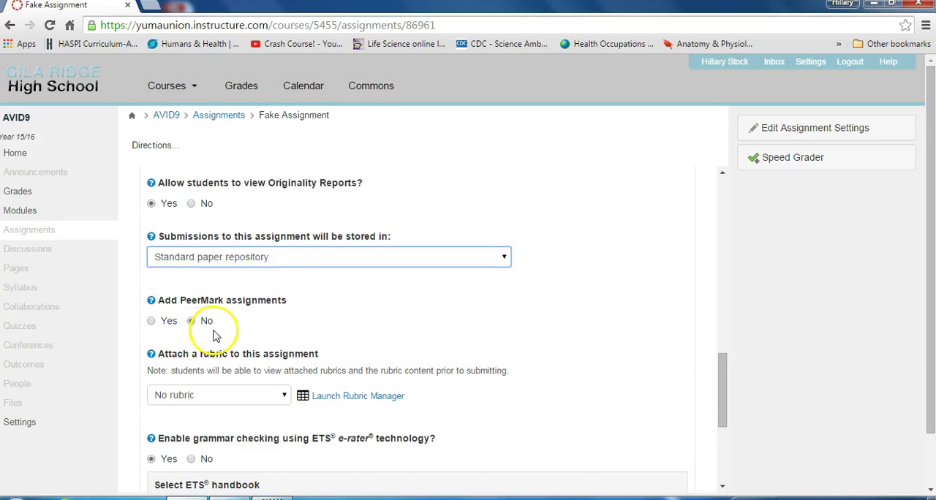
Launch the Rubric Manager and view the 9th-10th Grade Argument rubric from its list of rubrics
left_click(724, 361)
left_click_drag(724, 361, 729, 392)
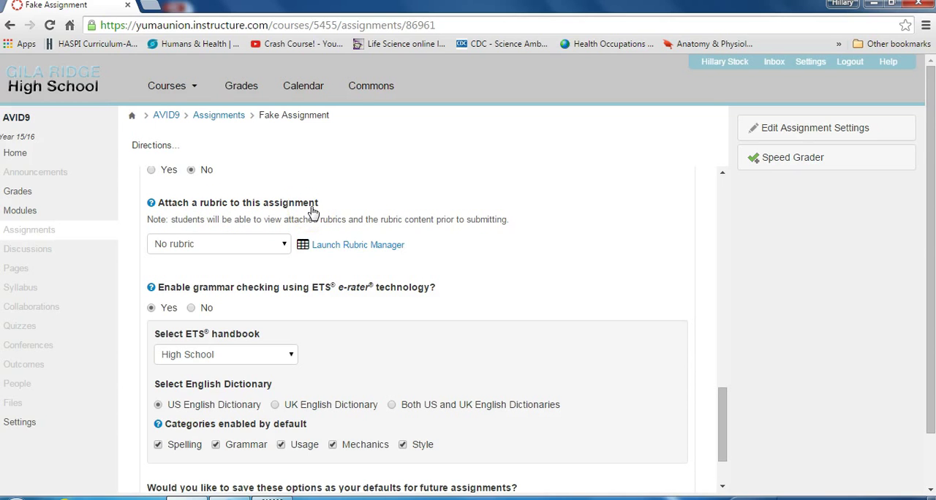
left_click(336, 249)
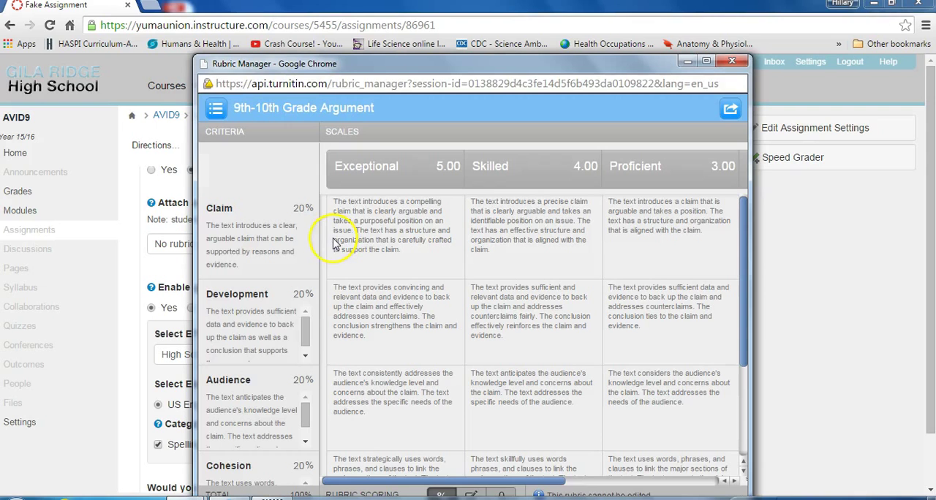
left_click(217, 111)
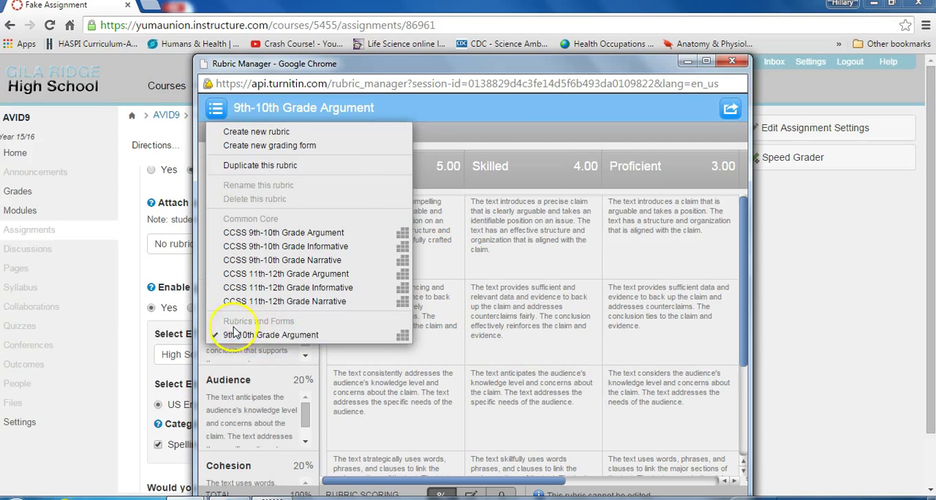
left_click(292, 334)
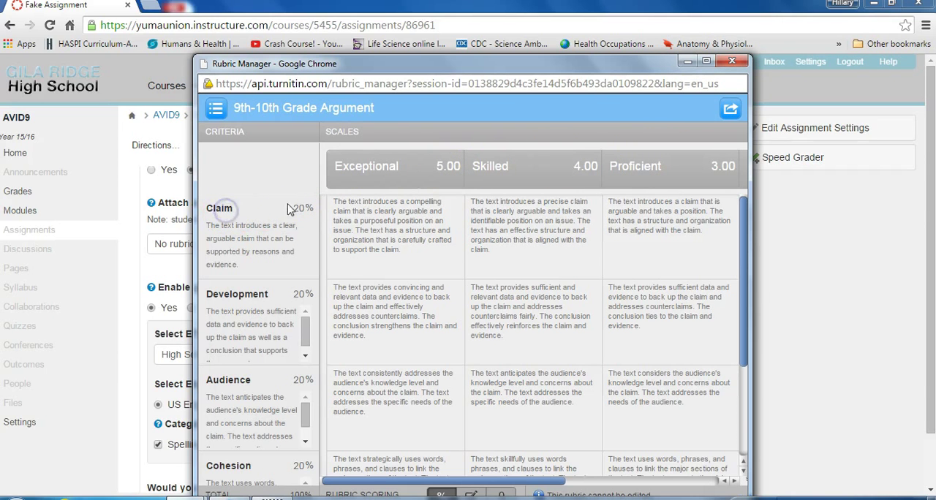
left_click_drag(616, 73, 591, 51)
left_click(190, 86)
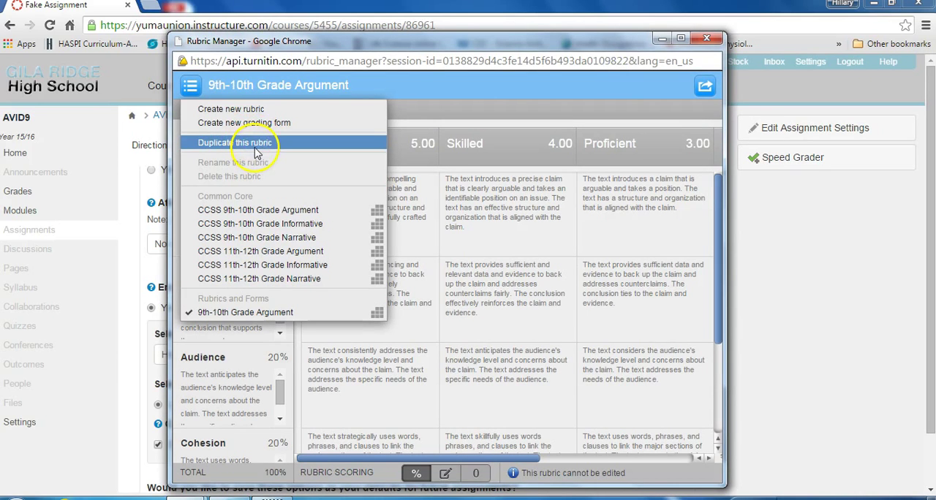
left_click(254, 115)
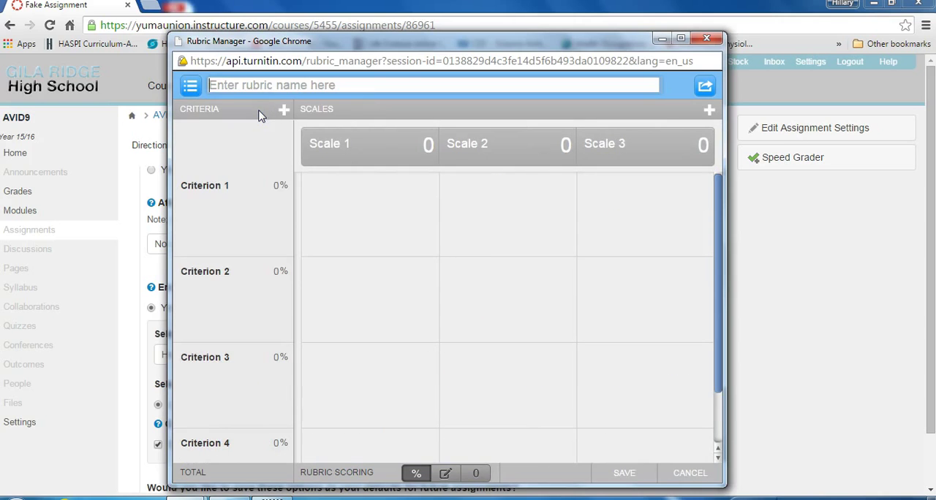
left_click(339, 146)
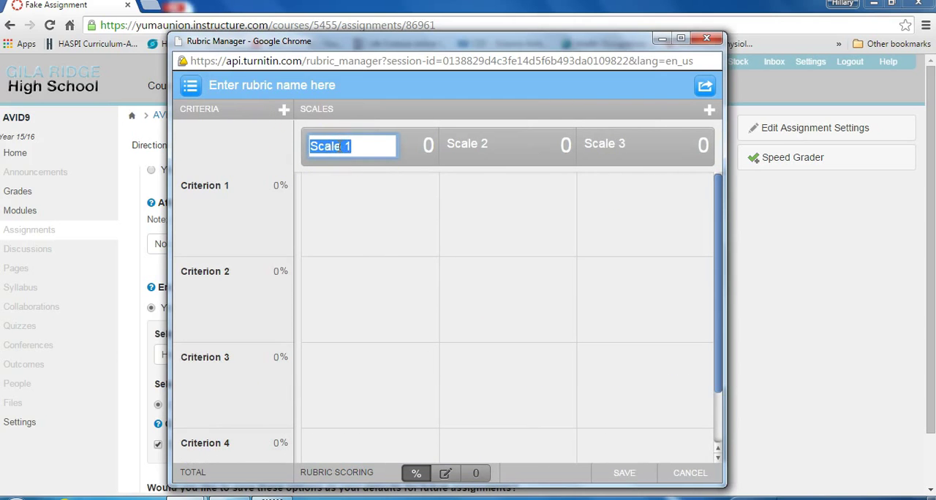
left_click(428, 144)
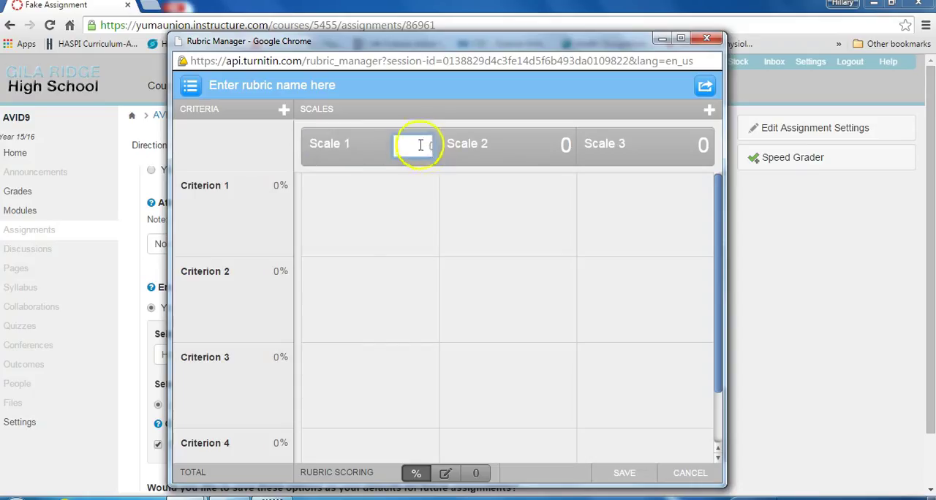
left_click(210, 185)
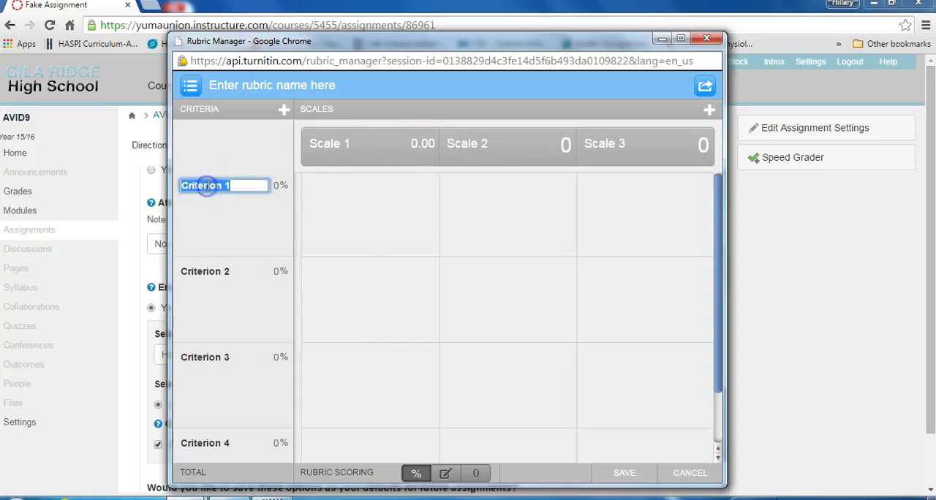
left_click(212, 213)
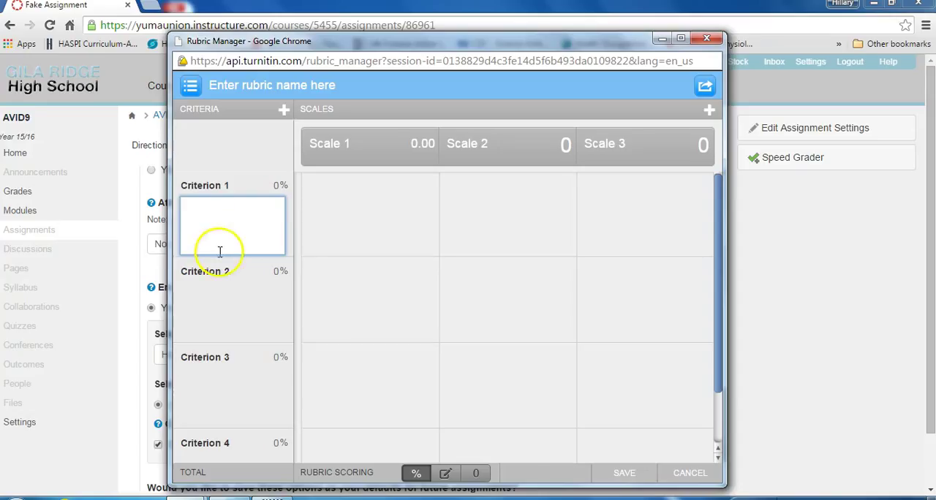
left_click(274, 187)
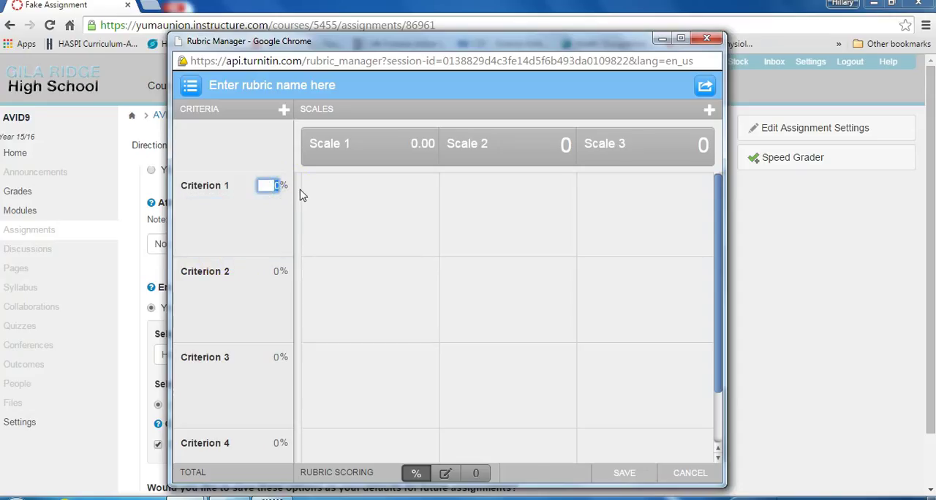
left_click(415, 201)
left_click(497, 216)
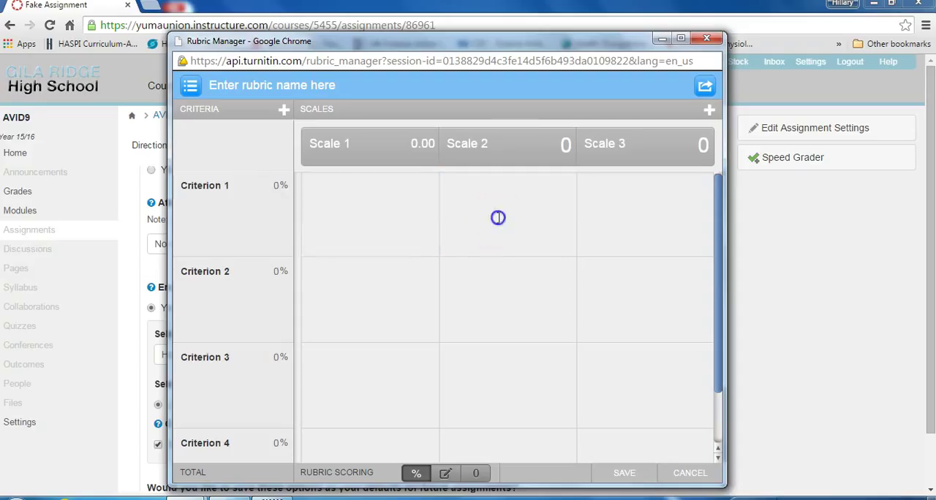
left_click(630, 219)
left_click(409, 298)
left_click(505, 302)
left_click(610, 302)
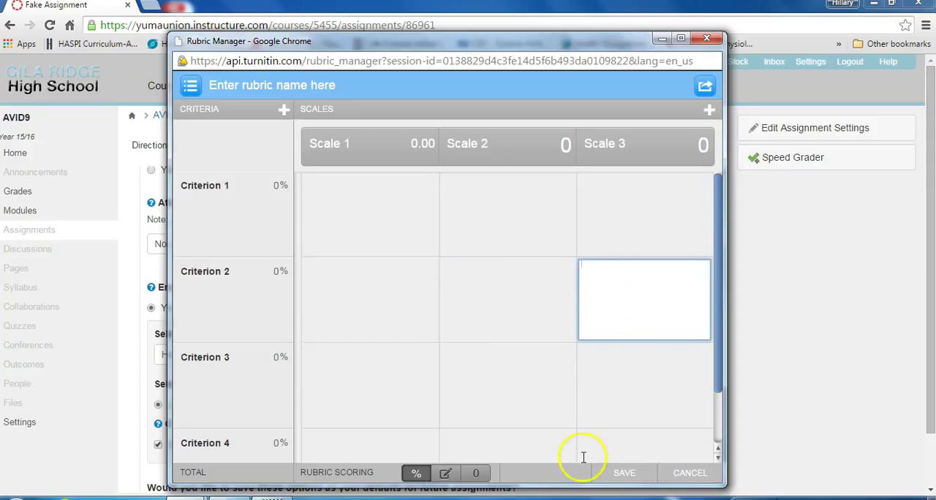
left_click(691, 473)
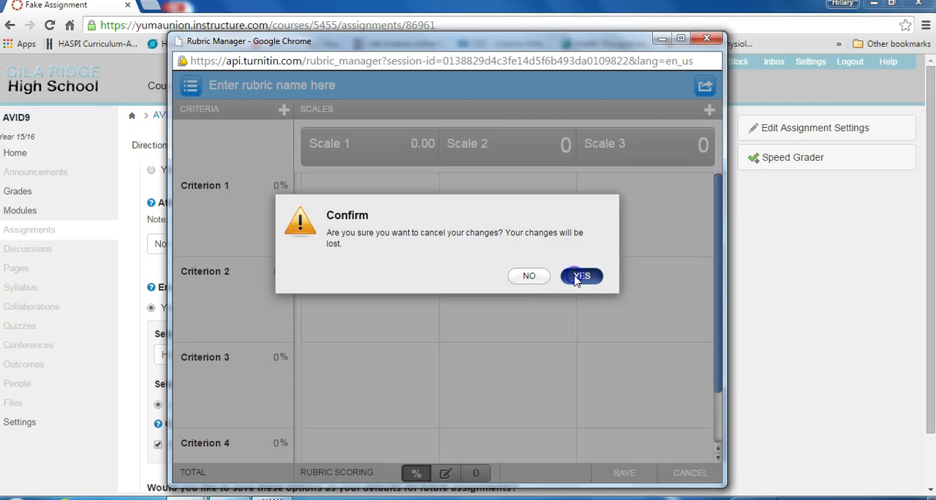
left_click(574, 277)
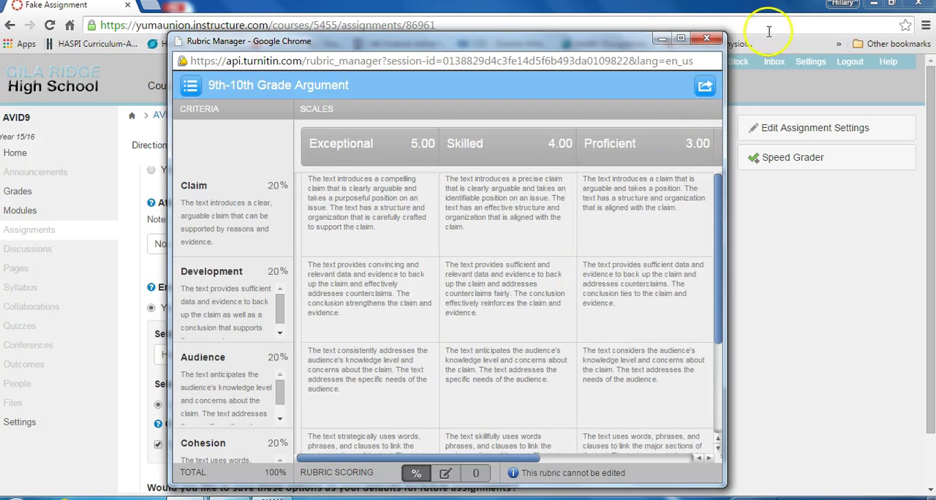
Close the Rubric Manager and attach the 9th-10th Grade Argument rubric to the assignment
left_click(706, 37)
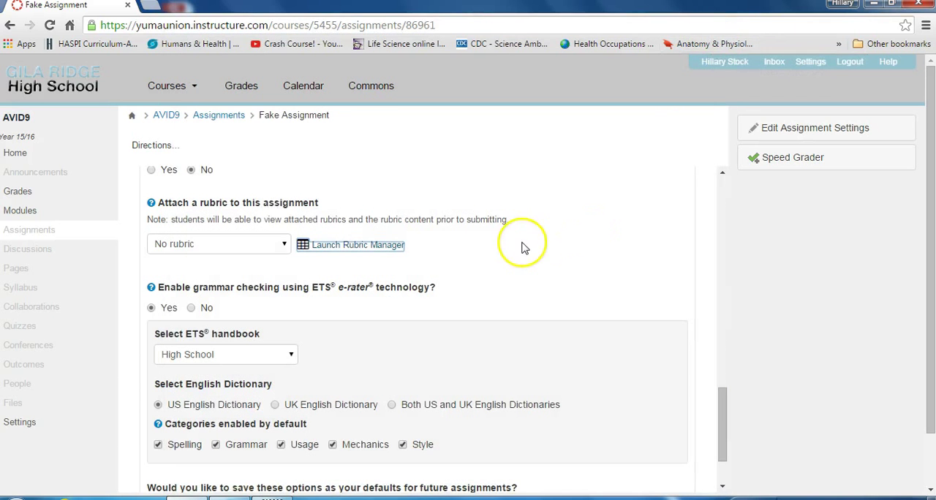
left_click(284, 245)
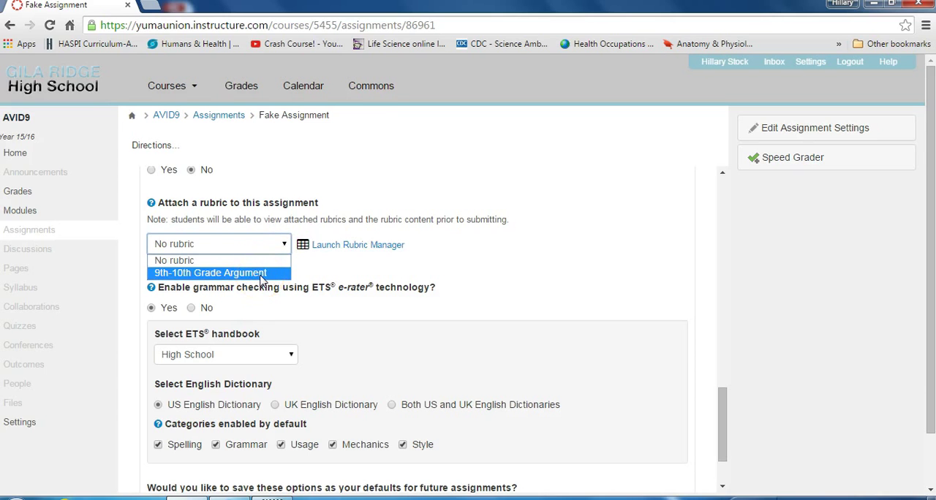
left_click(261, 274)
Select the High School ETS handbook for the grammar checking
left_click_drag(721, 395, 722, 412)
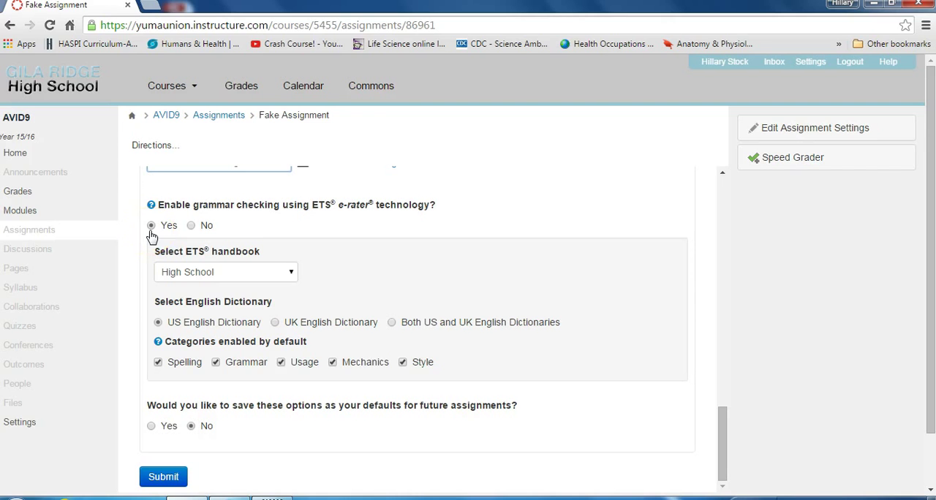
left_click(291, 272)
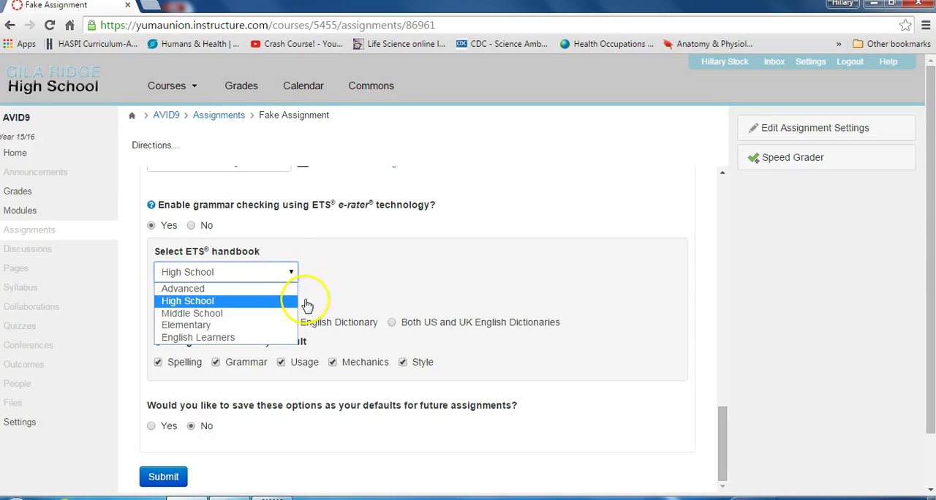
left_click(287, 305)
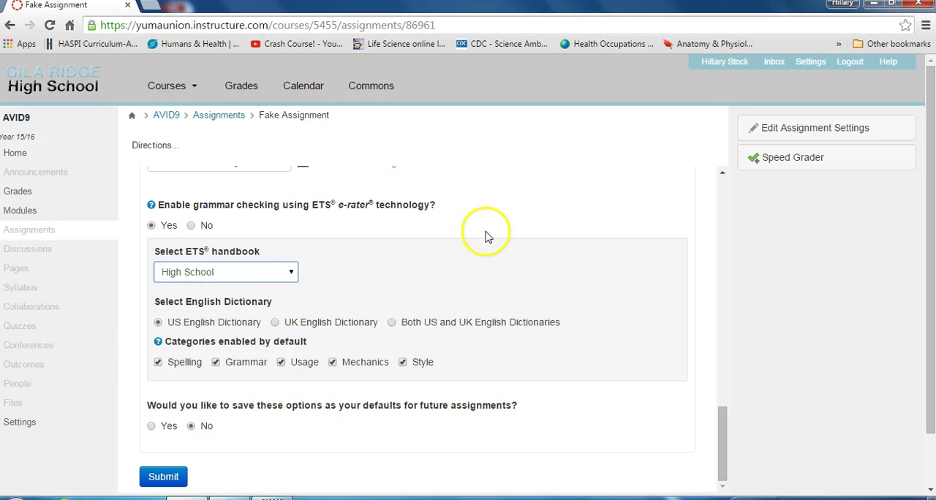
Choose to save these options as defaults for future assignments and submit the Turnitin settings
left_click(726, 431)
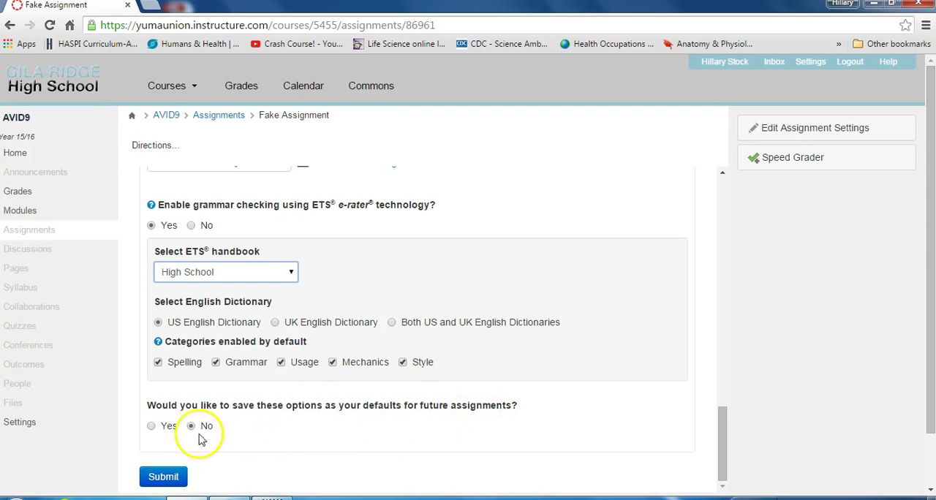
left_click(152, 428)
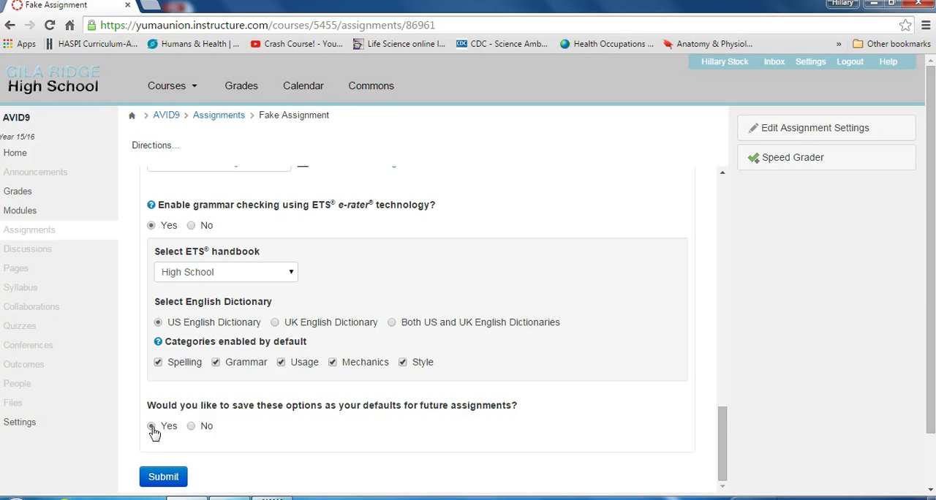
left_click(168, 479)
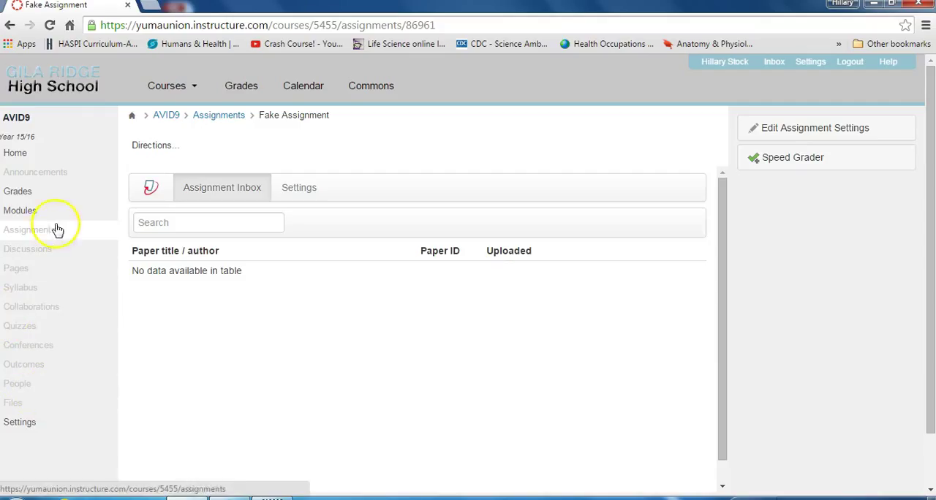
Open the Celebrities - Private Lives assignment from the course modules and open the second student's paper in its Assignment Inbox
left_click(35, 210)
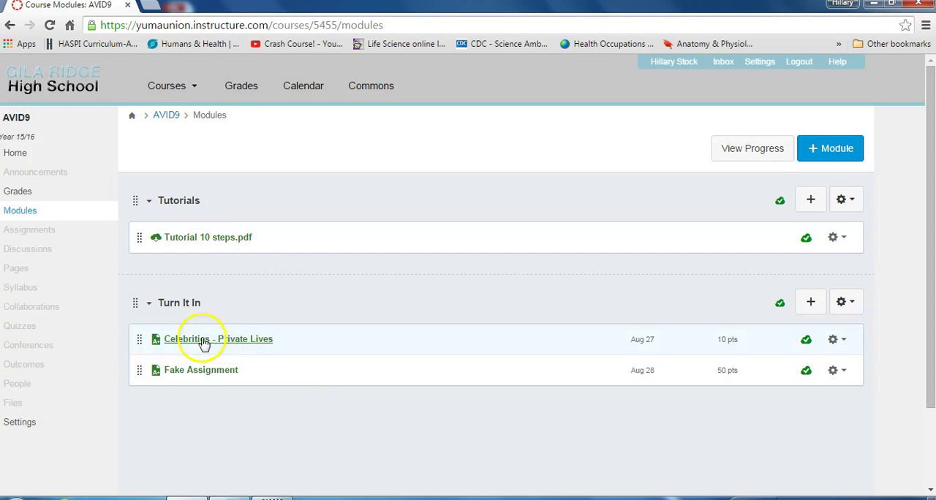
left_click(250, 344)
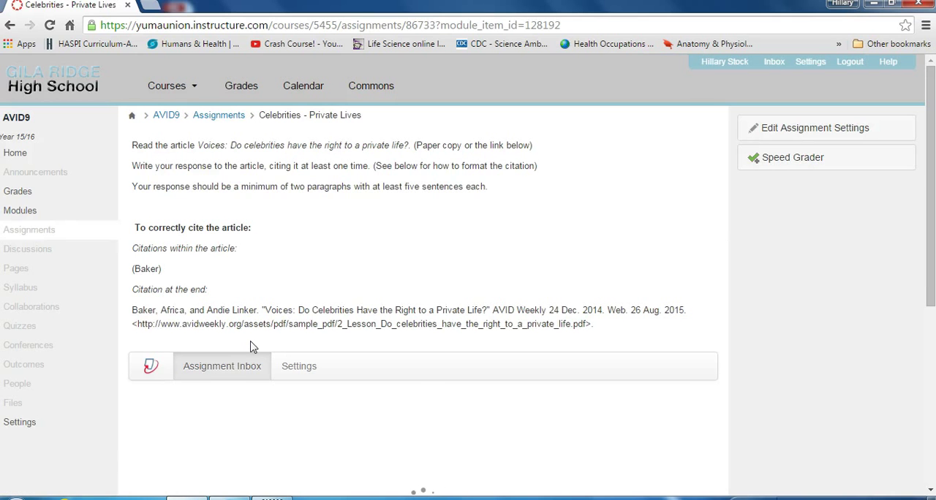
left_click_drag(930, 183, 930, 336)
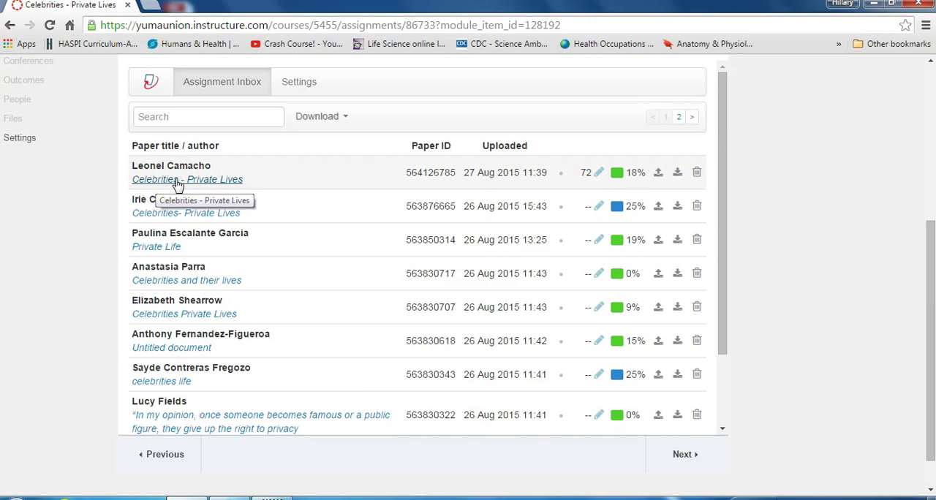
left_click(282, 194)
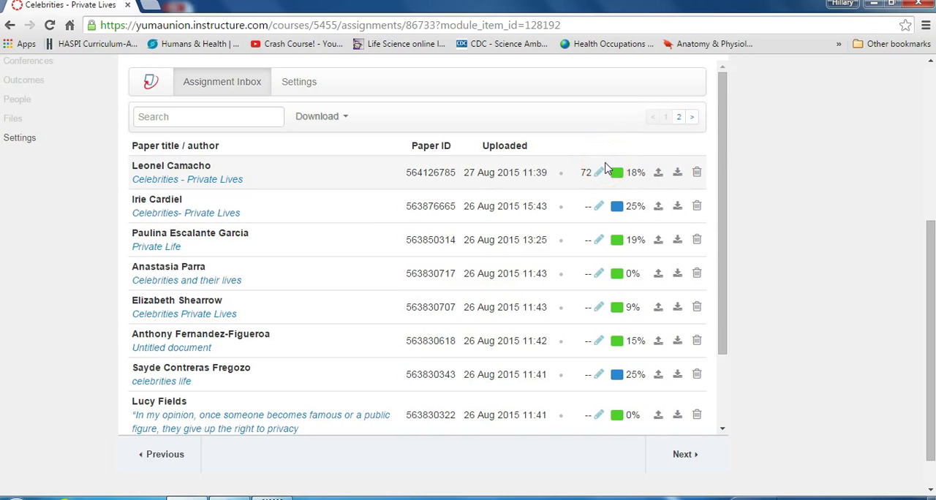
left_click(192, 213)
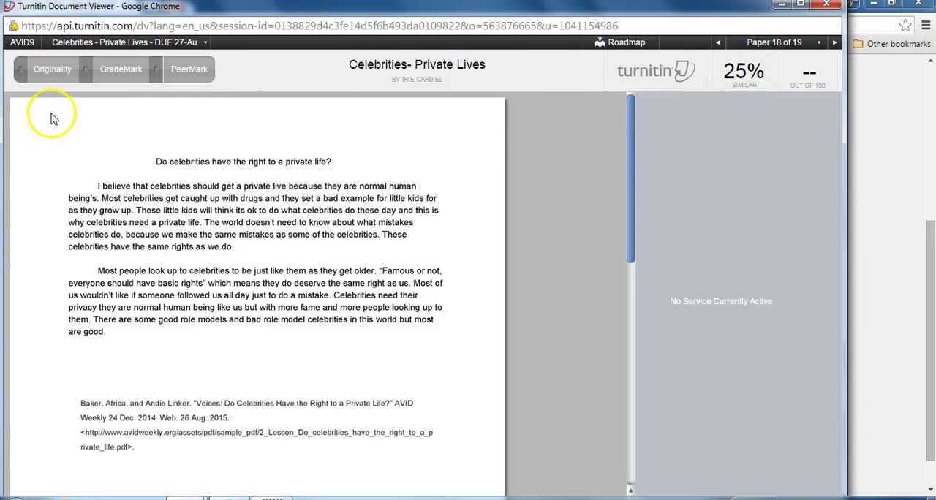
Display the GradeMark feedback on the paper and examine its automatic grammar marks, such as the first Article Error
left_click(115, 73)
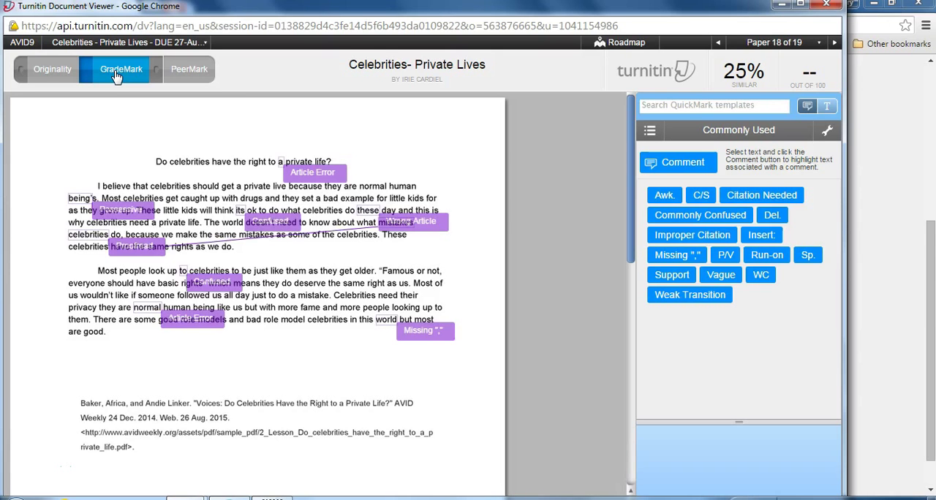
left_click(318, 172)
left_click(311, 171)
left_click(270, 221)
Place a WC QuickMark in the paper's second paragraph and delete it again
mouse_move(764, 280)
left_click_drag(764, 280, 302, 319)
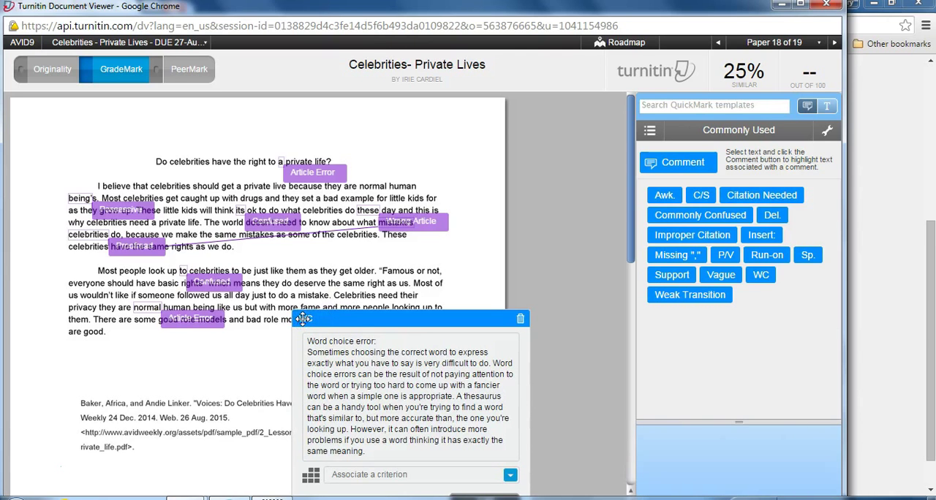
left_click(519, 318)
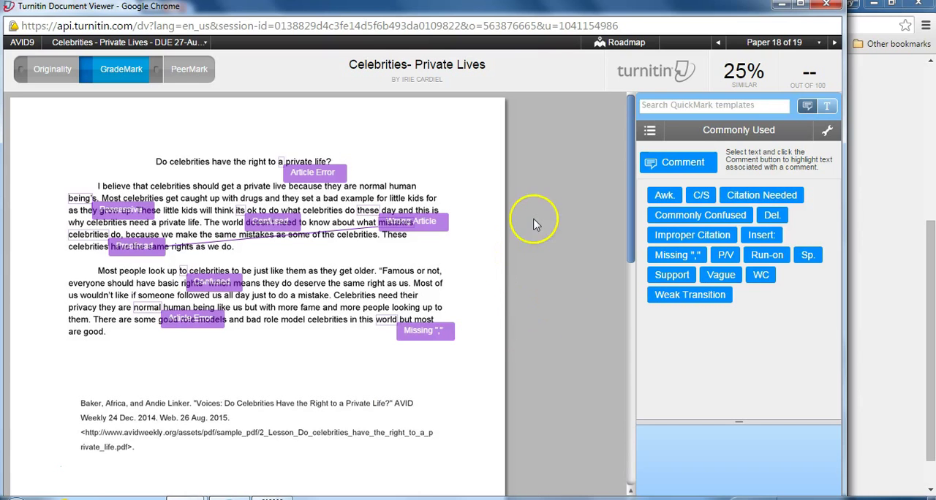
Open the rubric scorecard in the maximized document viewer and score Claim as 5 and Development as 4
left_click(801, 8)
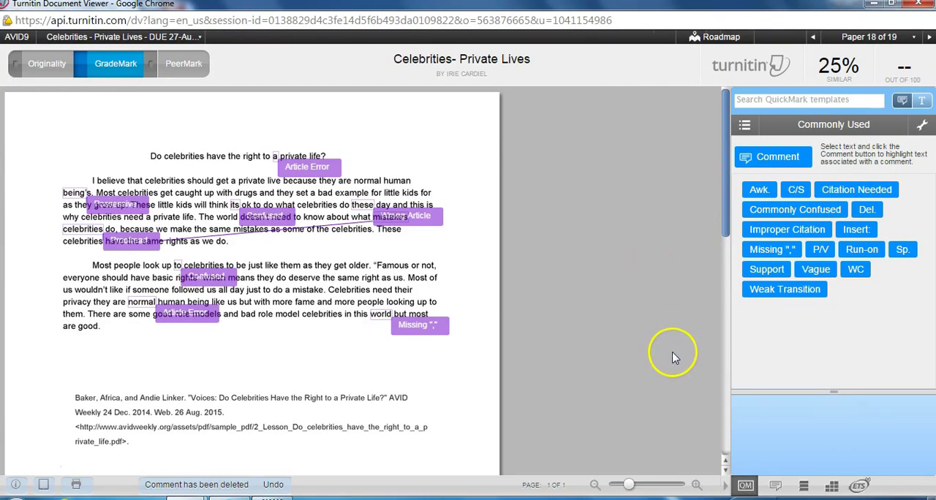
left_click(833, 487)
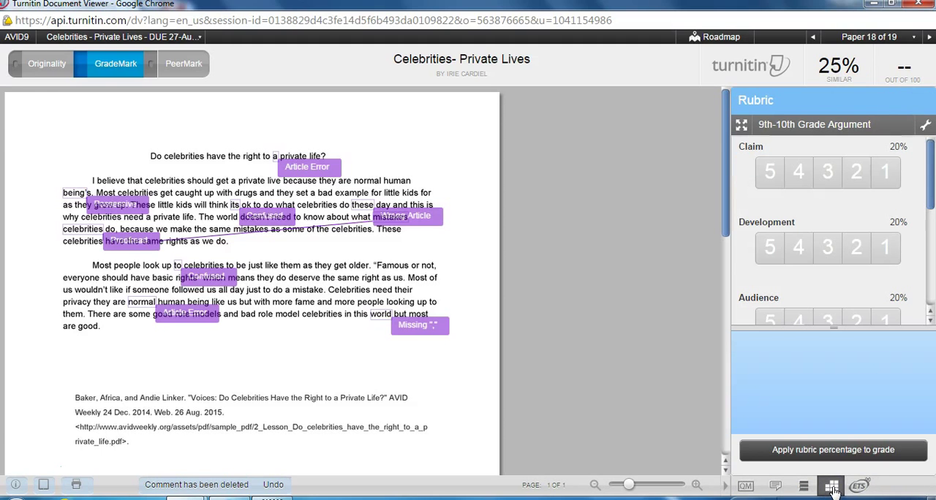
mouse_move(889, 188)
left_click(772, 174)
left_click(797, 247)
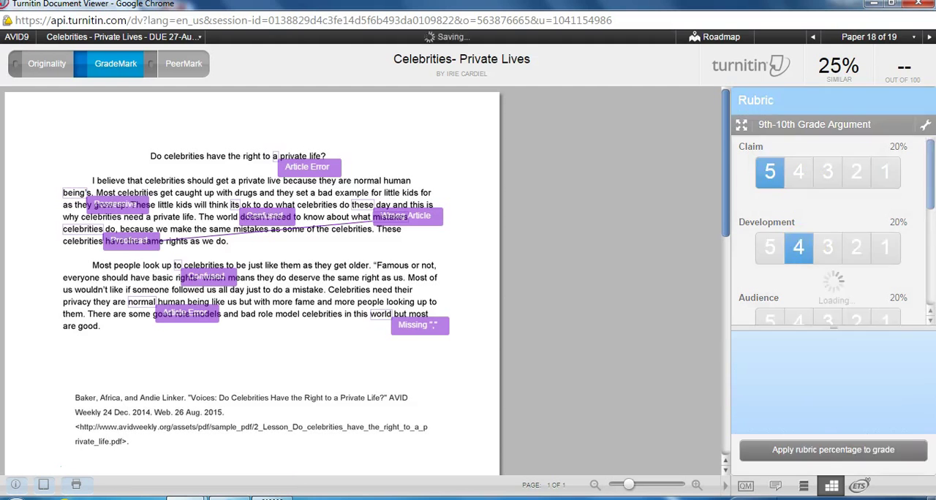
Score Audience as 3, the fourth criterion as 4 and Conventions as 3, and apply the rubric percentage to the paper's grade
left_click_drag(925, 196, 929, 285)
left_click(827, 218)
left_click(798, 285)
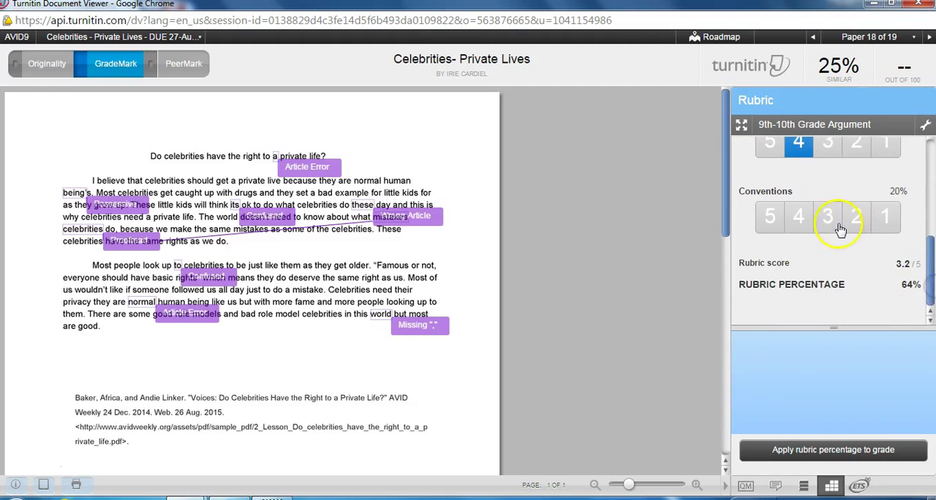
left_click(840, 223)
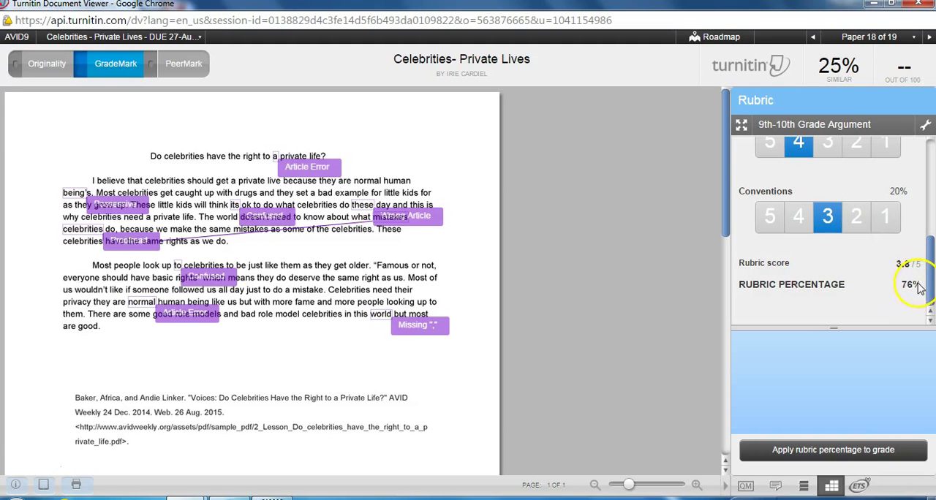
left_click(837, 454)
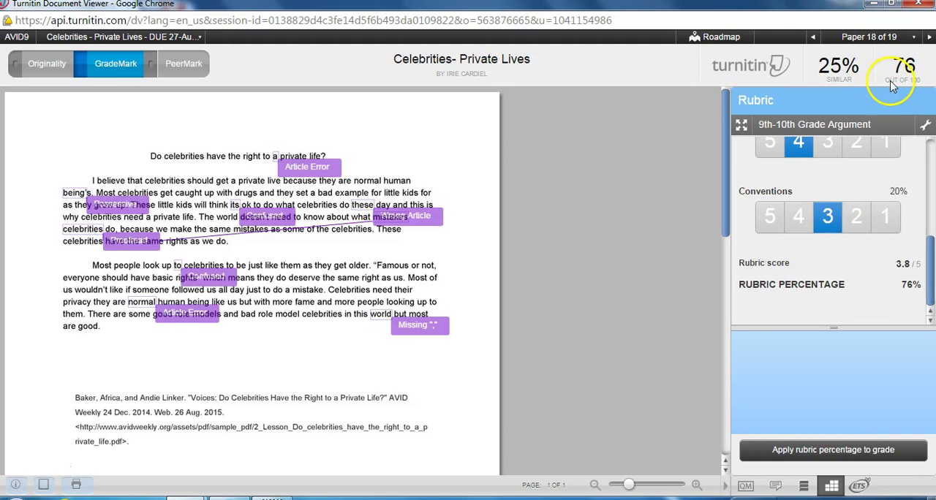
Close the paper viewer and open the course gradebook to check the Celebrities - Private Lives scores
left_click(918, 5)
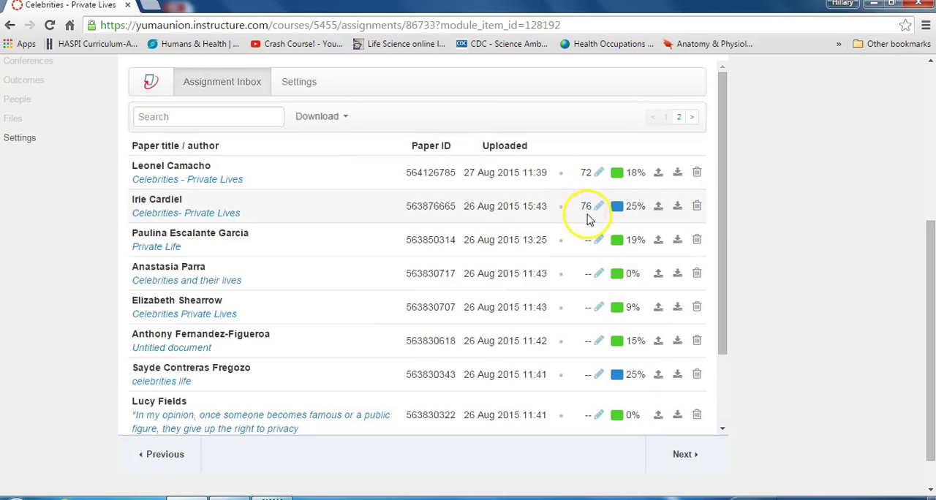
left_click_drag(930, 324, 930, 225)
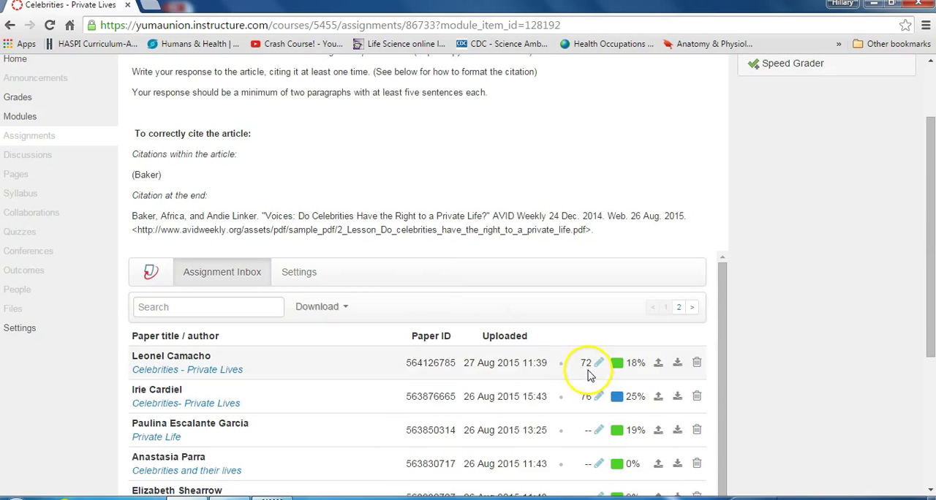
left_click(13, 100)
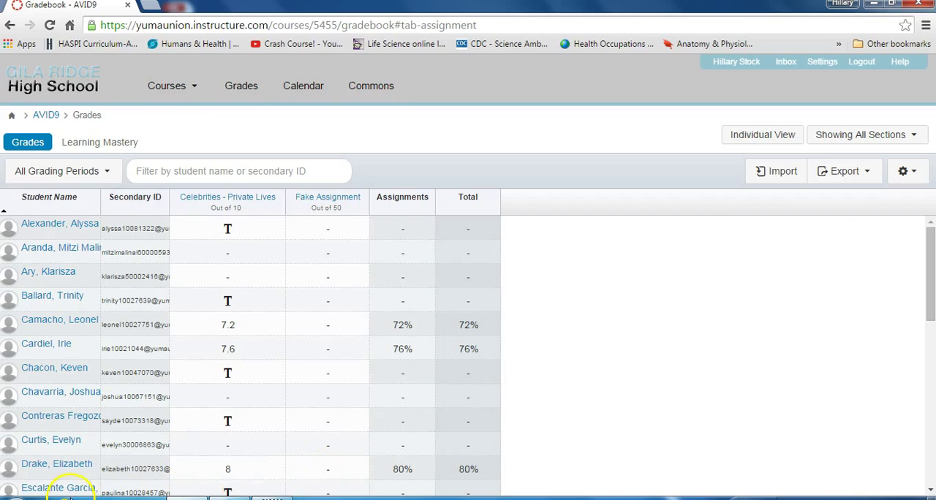
left_click(29, 468)
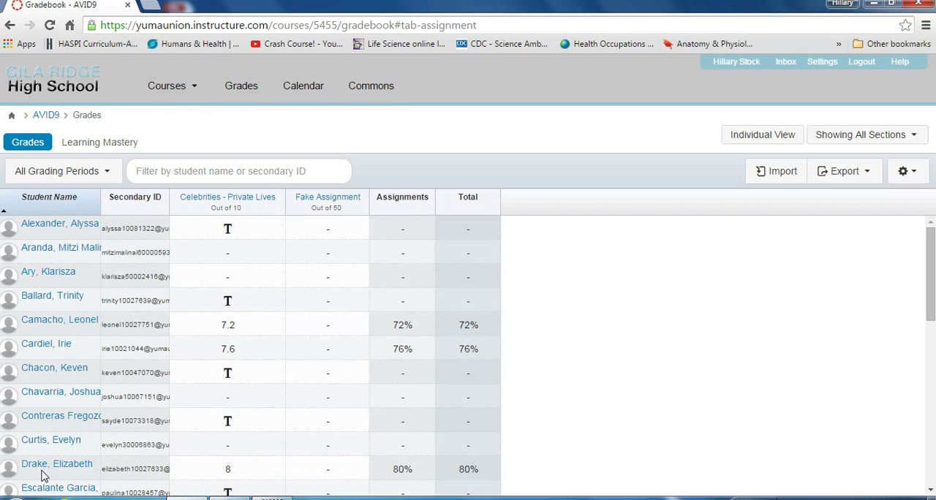